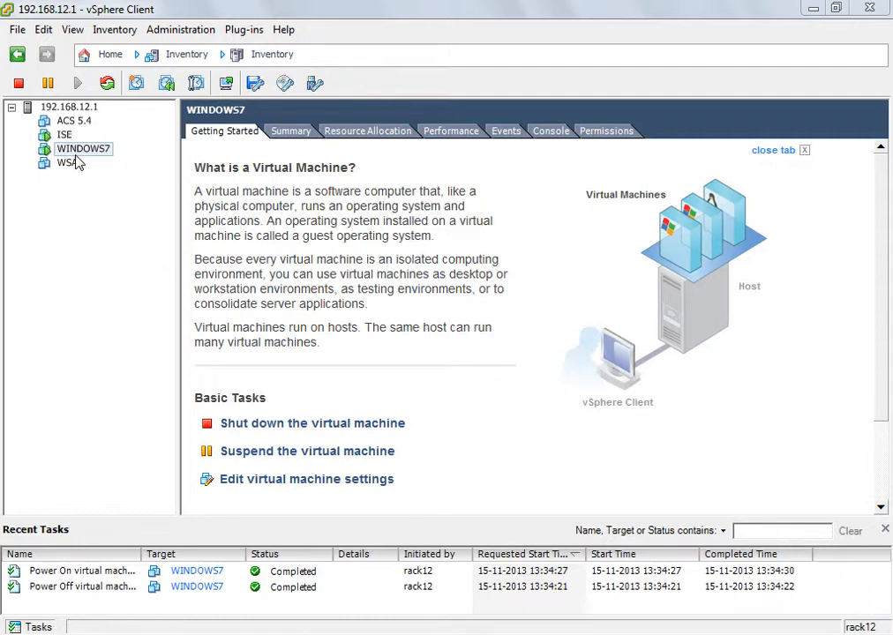
- Open the console of the WINDOWS7 virtual machine, and try to connect to sw1 from the RACK-12 PuTTY session
click(226, 84)
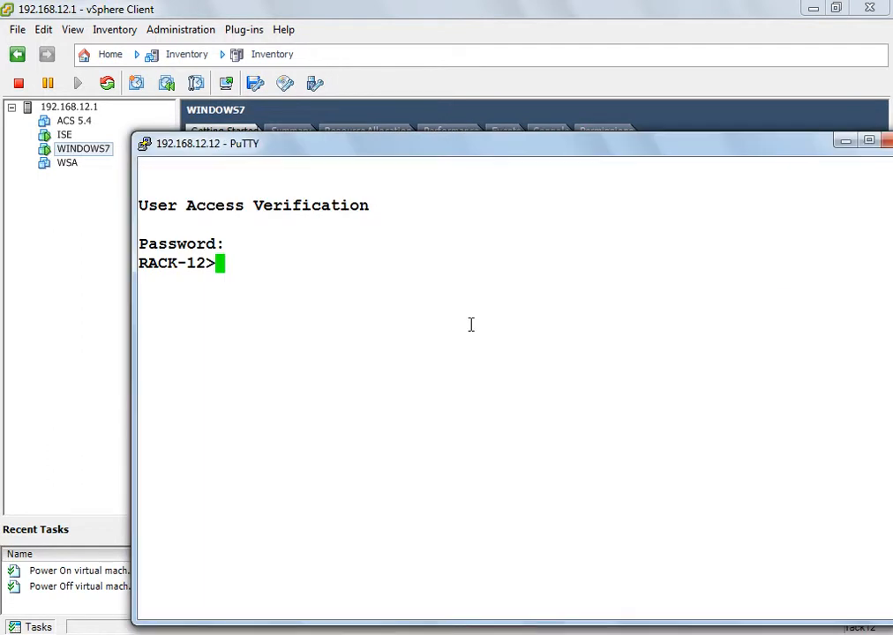
text(sw1)
key(Return)
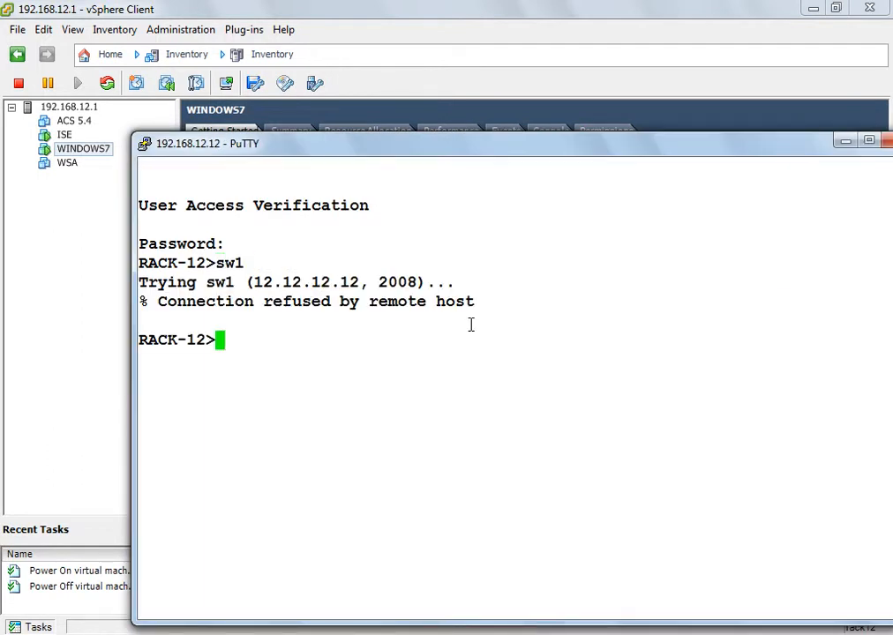
- Clear terminal line 8 on RACK-12 three times, confirming each clear
text(cle line )
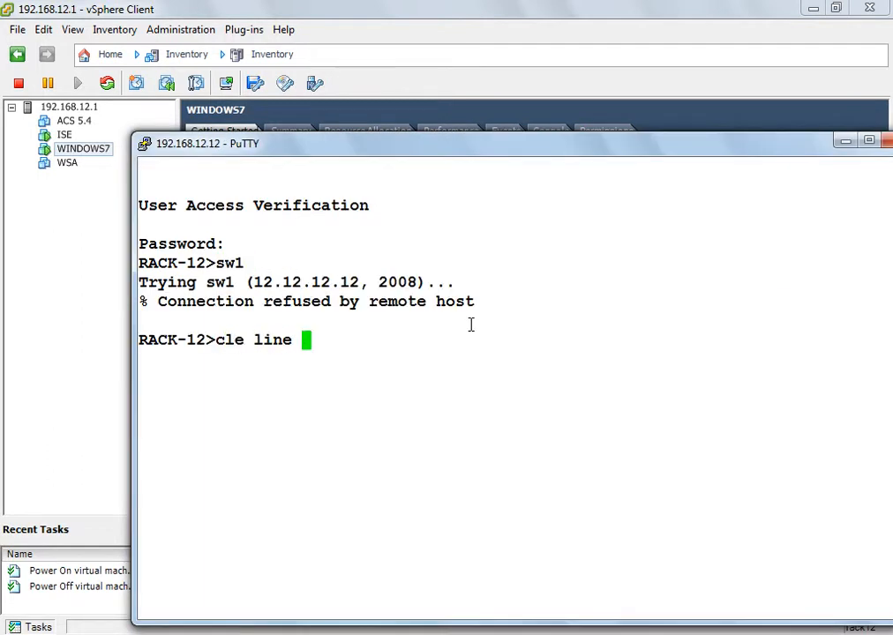
text(8)
key(Return)
key(Return)
key(Up)
key(Return)
key(Return)
key(Up)
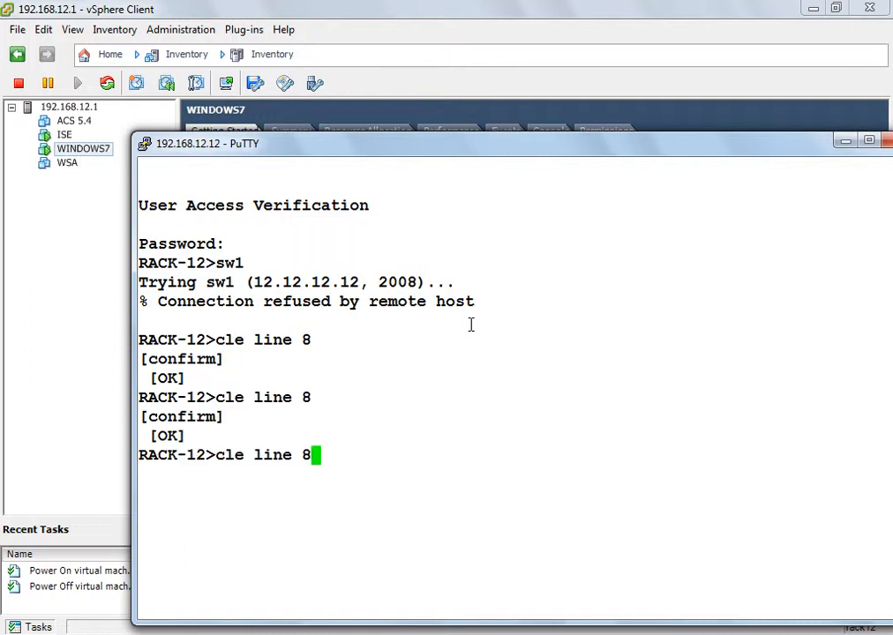
- Connect to sw1 from RACK-12 and enter privileged mode with the enable password
key(Return)
key(Return)
text(sw1)
key(Return)
key(Return)
key(Return)
key(Return)
key(Return)
key(Return)
text(en)
key(Return)
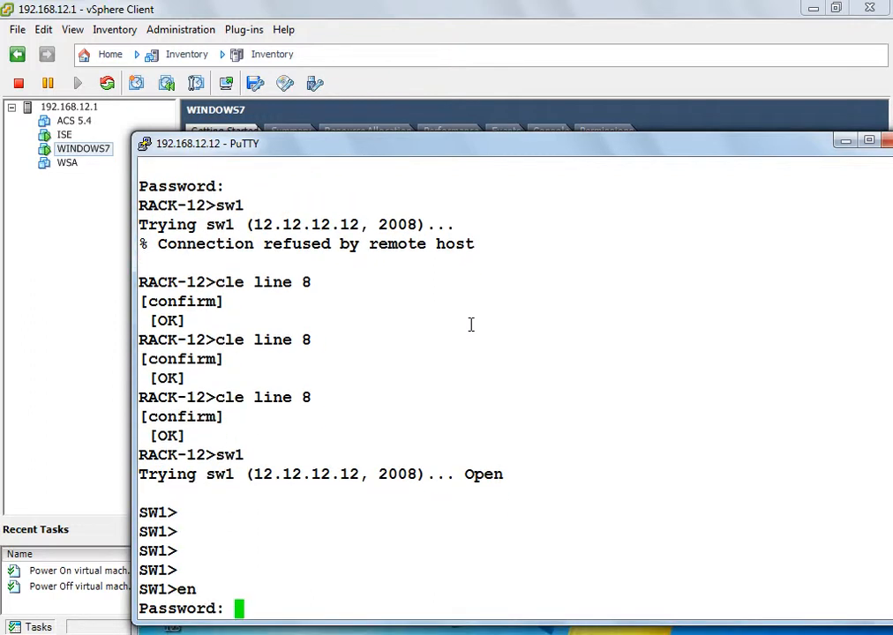
key(Return)
- Display the VLAN table of SW1 and leave the listing after its first page
text(sh vlan)
key(Return)
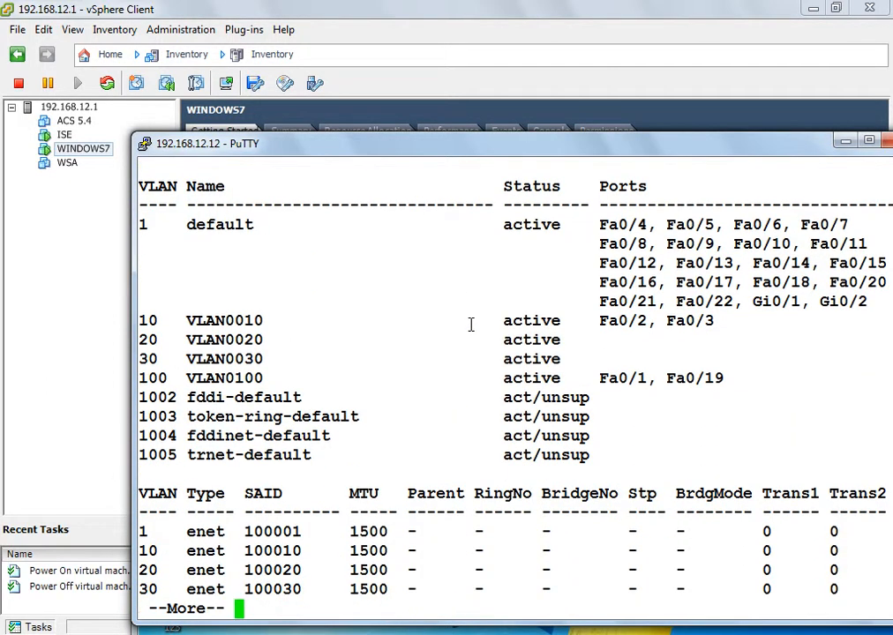
key(q)
- Suspend the SW1 session and try to connect to sw2 from RACK-12
key(ctrl+shift+6)
text(xs)
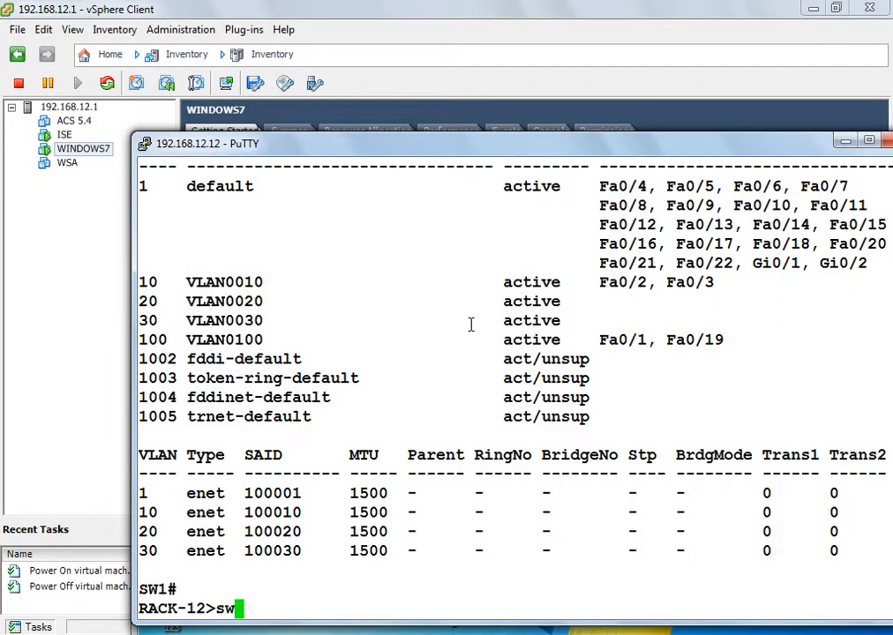
text(w2)
key(Return)
- Clear terminal line 9 on RACK-12 three times, confirming each clear
text(cle li)
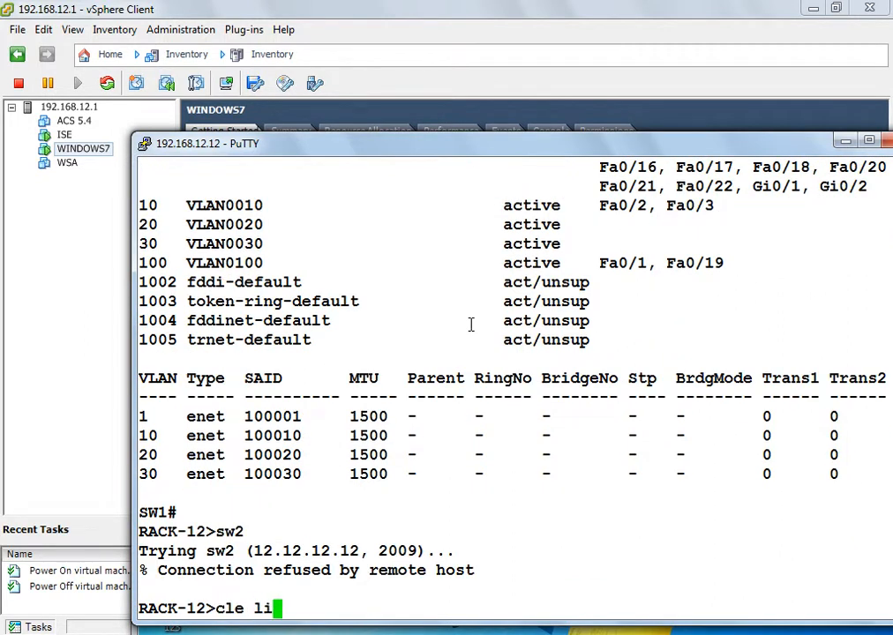
text(ne 9)
key(Return)
key(Return)
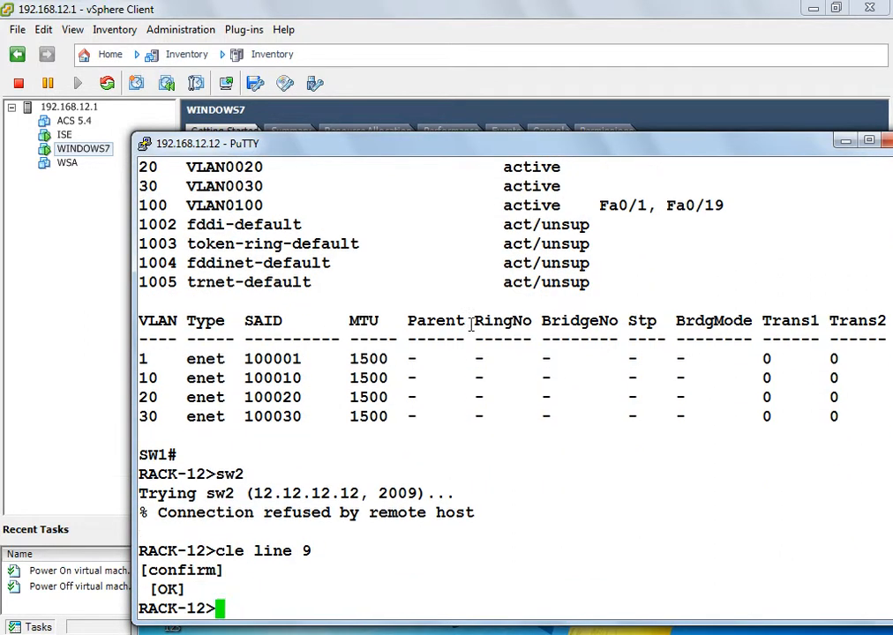
key(Up)
key(Return)
key(Return)
key(Up)
key(Return)
- Retry the connection to sw2, and go back to the RACK-12 prompt from the resumed SW1 session
key(Return)
text(sw2)
key(Return)
key(Return)
key(Return)
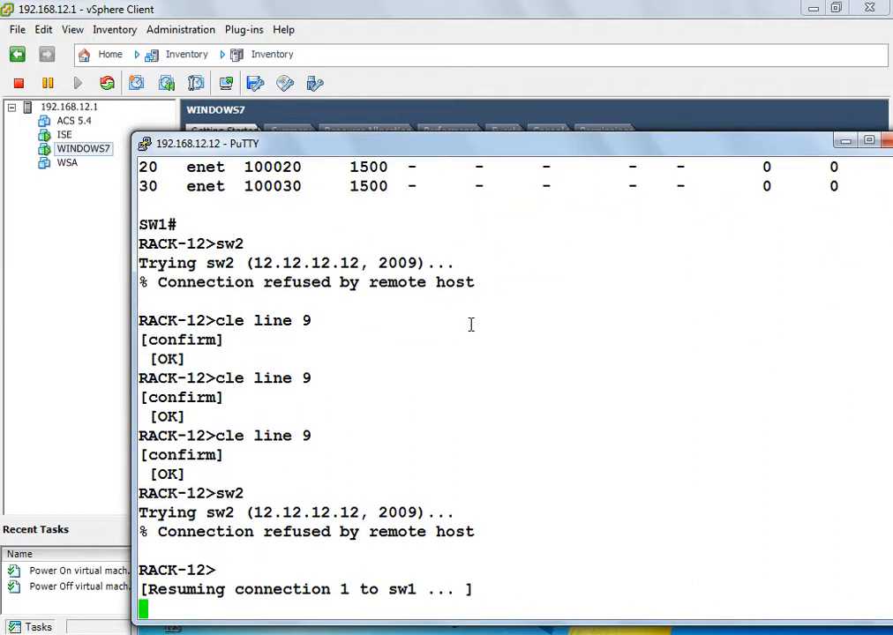
text(e)
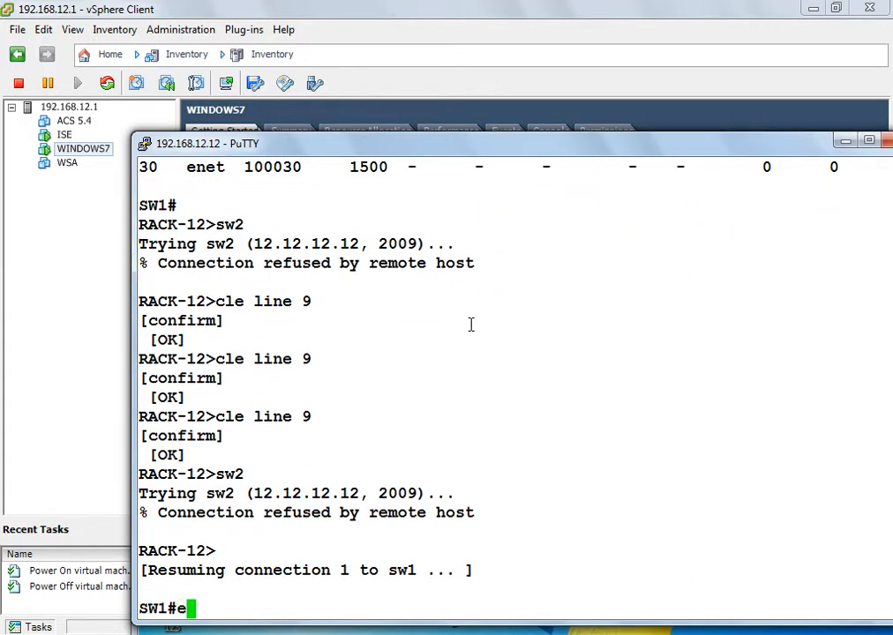
key(ctrl+shift+6)
text(x)
text(sw2)
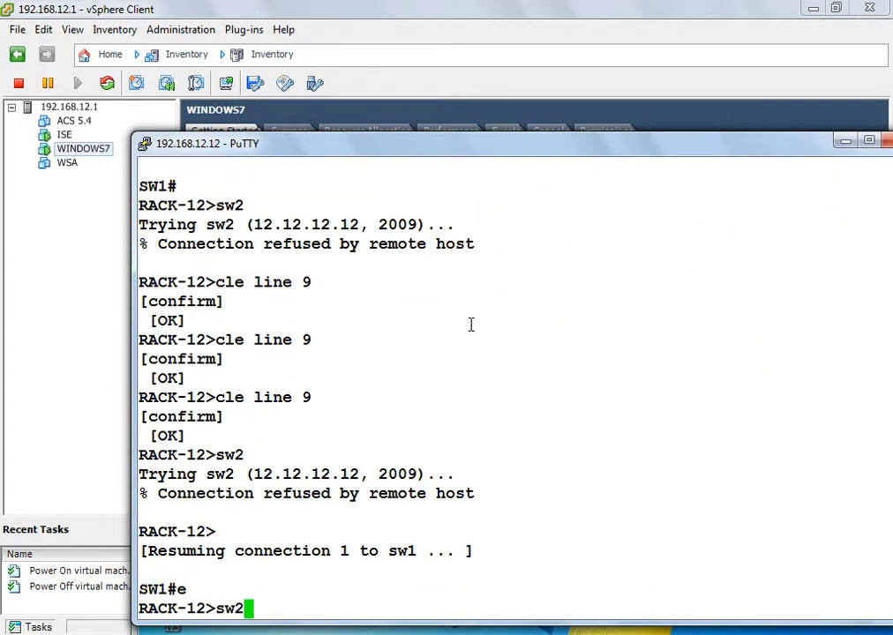
- Clear terminal line 9 on RACK-12 two more times
key(Up)
key(Up)
key(Return)
key(Return)
key(Up)
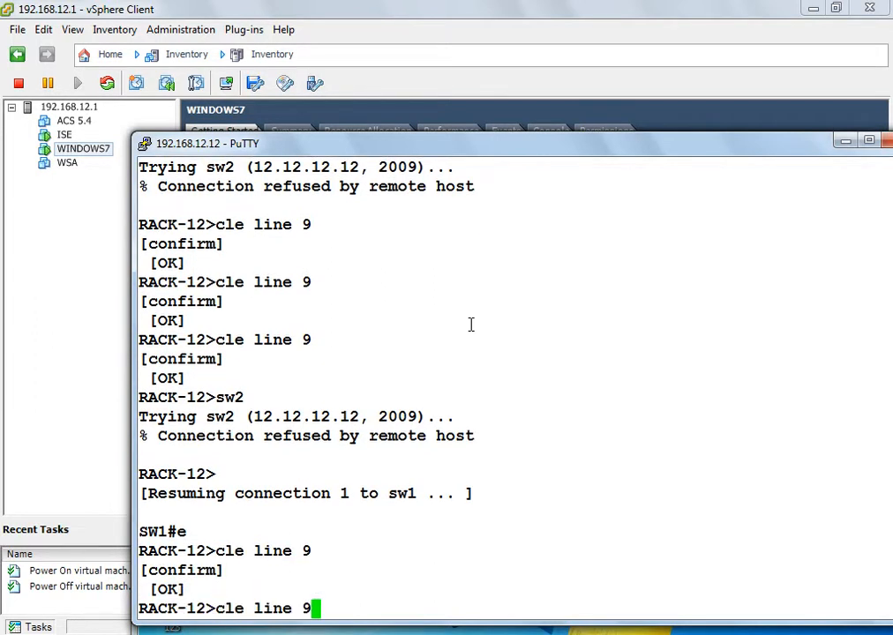
key(Return)
key(Return)
- Connect to sw2, log in as admin with the account password, and enter privileged mode with the enable password
text(sw2)
key(Return)
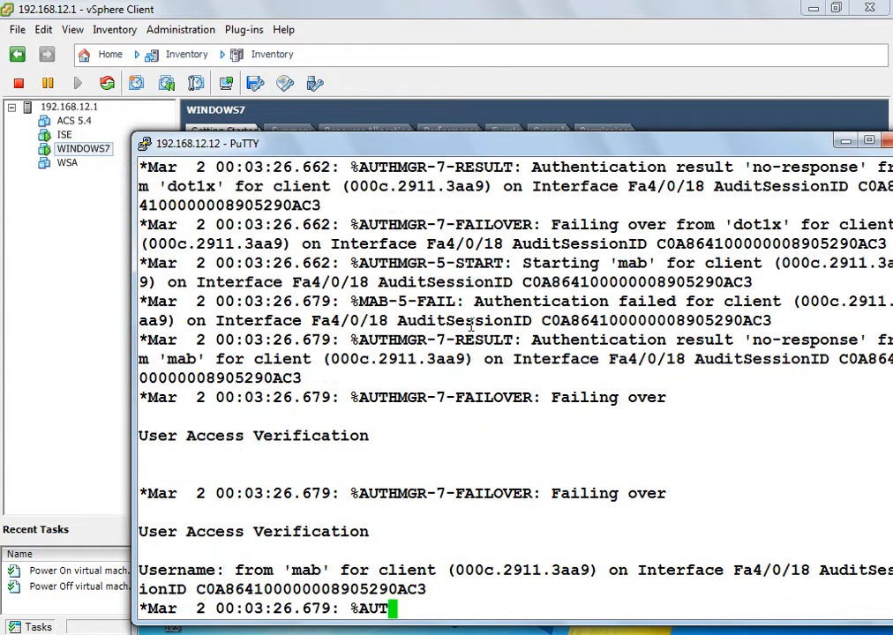
text(admin)
key(Return)
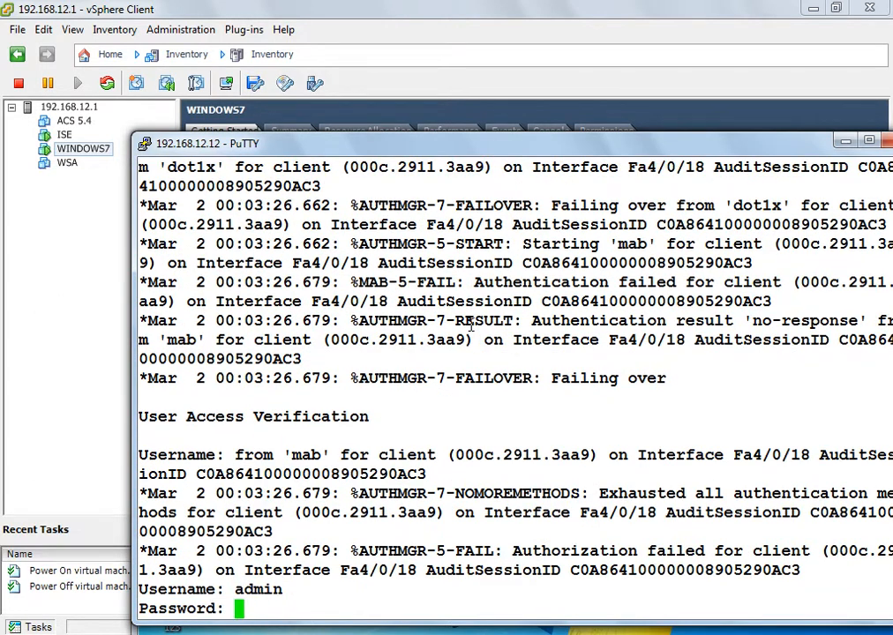
key(Return)
text(en)
key(Return)
key(Return)
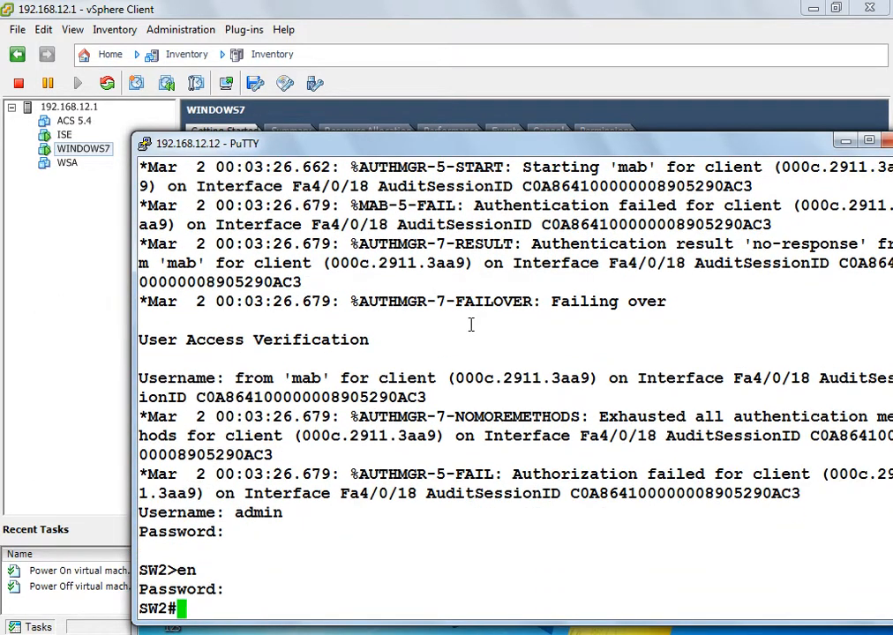
key(Return)
key(Return)
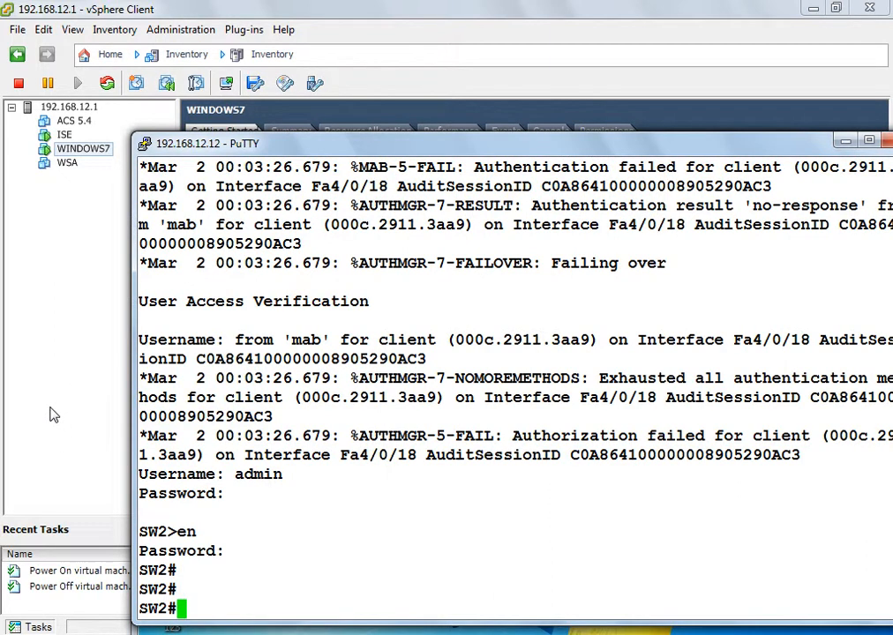
- Switch to the WINDOWS7 virtual machine console and show it in full screen
mouse_move(615, 632)
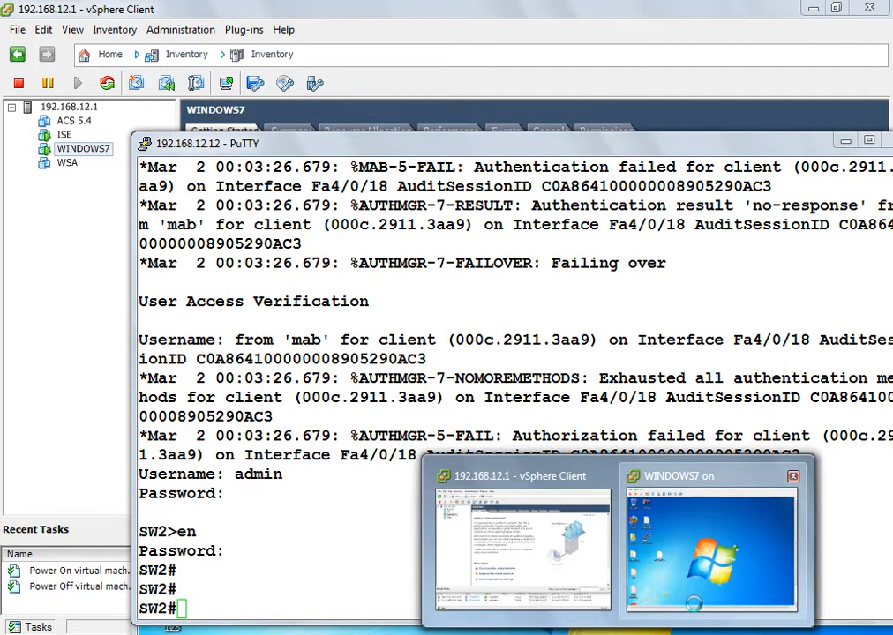
click(706, 574)
drag(642, 152, 518, 69)
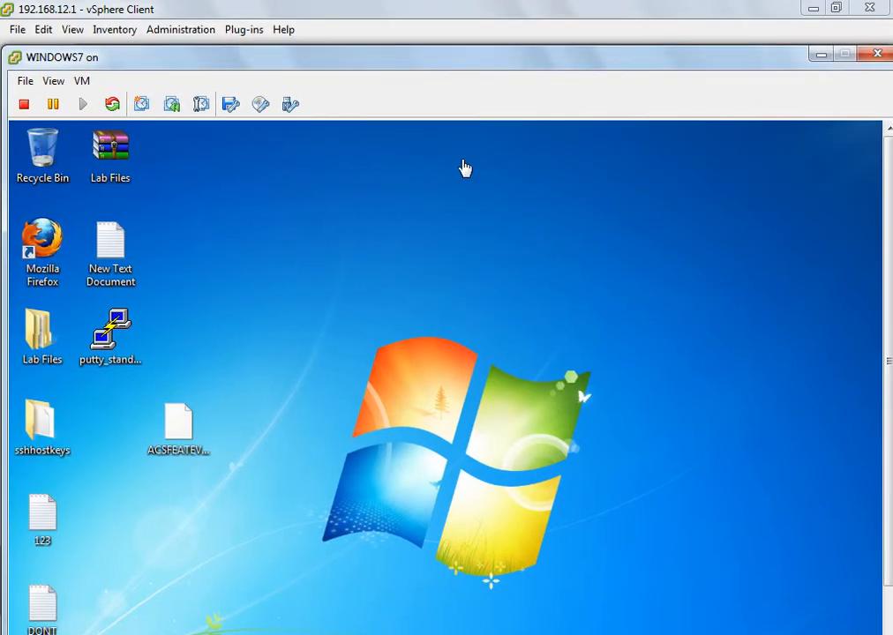
key(ctrl+alt+Return)
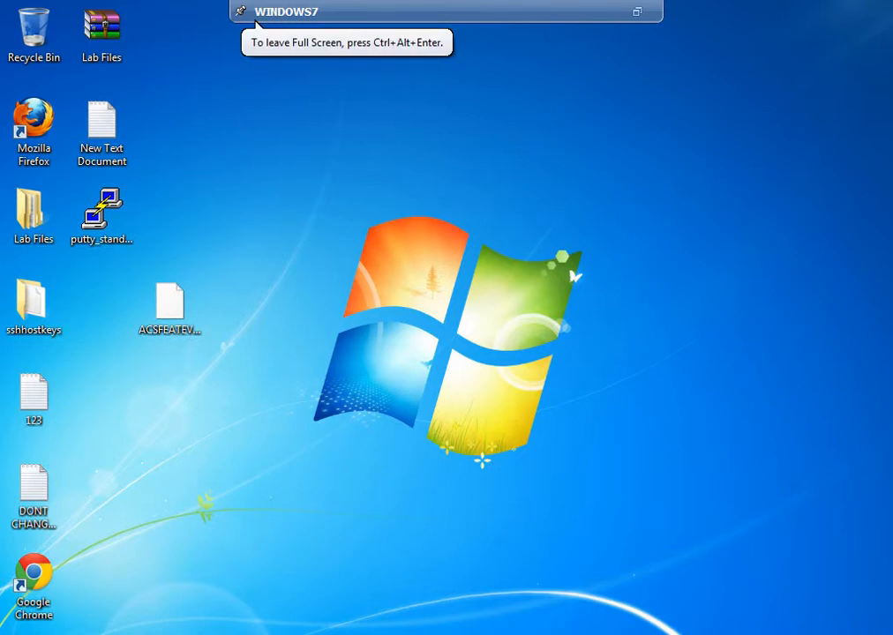
- Open the Network and Sharing Center in the Windows 7 guest and view its network adapters
right_click(826, 634)
click(761, 634)
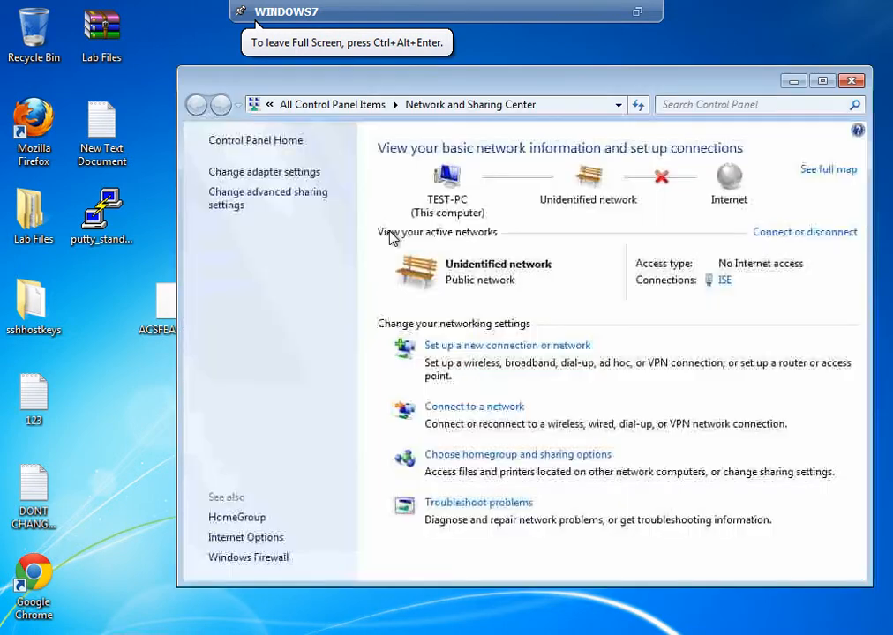
click(295, 172)
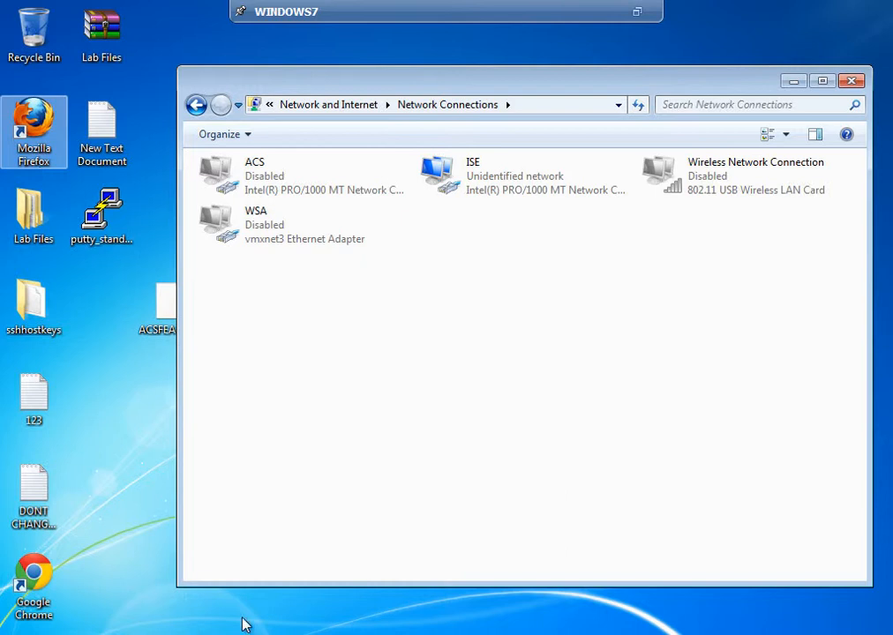
- Restore the previous session in Firefox and log in to Identity Services Engine as admin with the account password
click(565, 633)
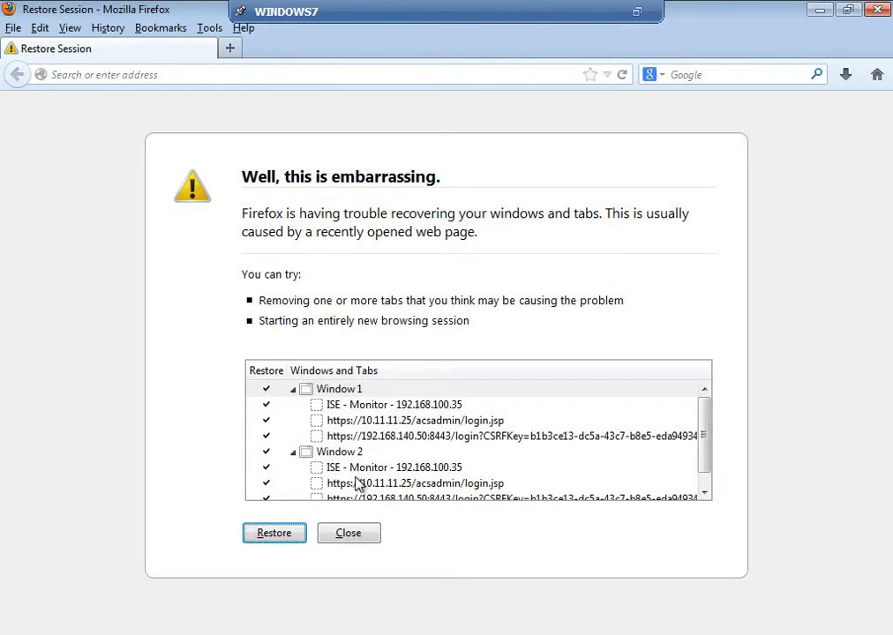
click(279, 533)
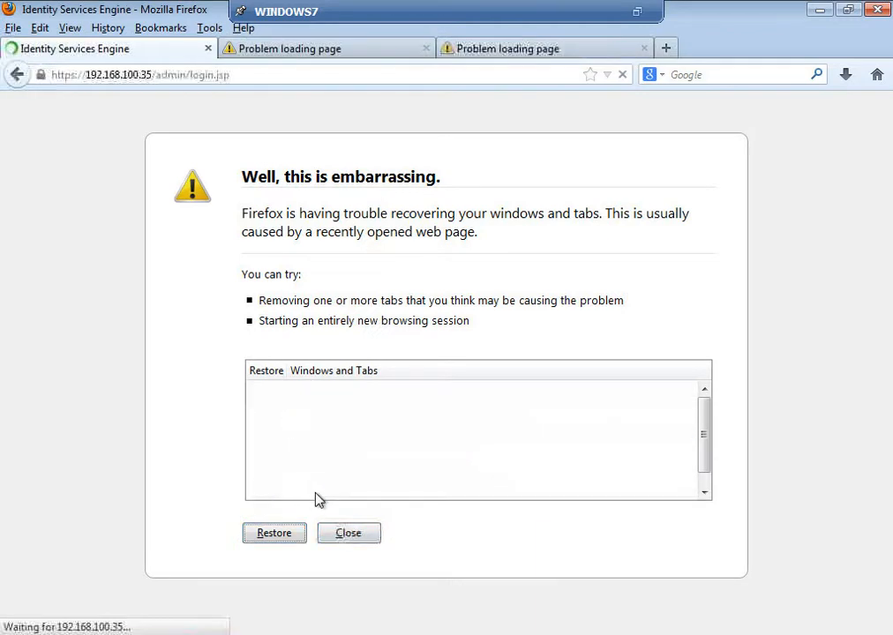
text(admin)
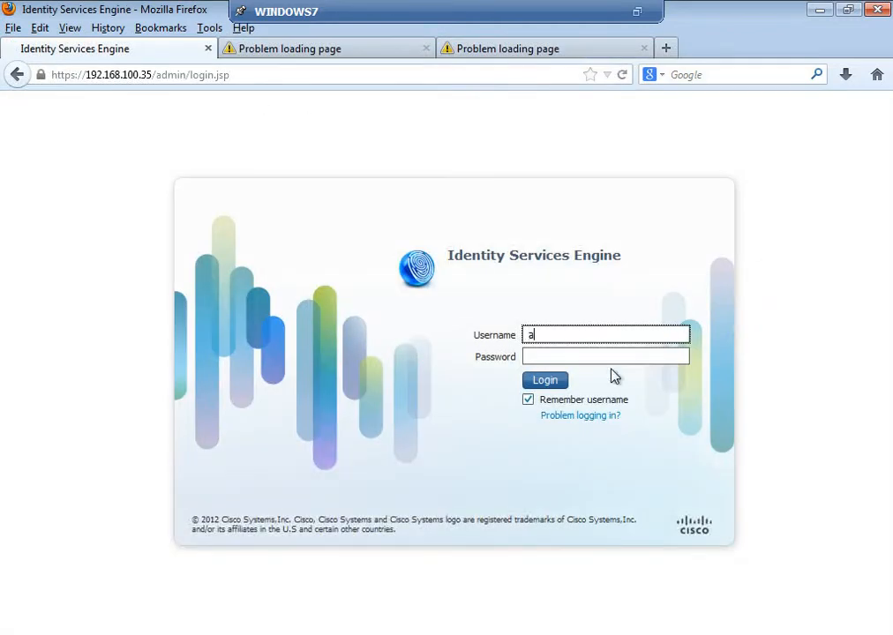
key(Tab)
text(*******)
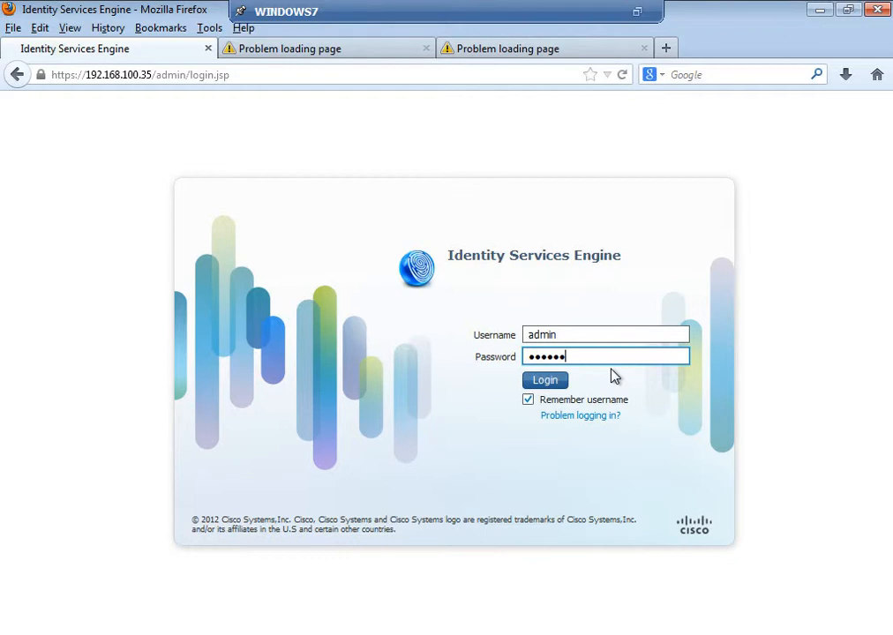
key(BackSpace)
key(BackSpace)
key(BackSpace)
key(BackSpace)
key(BackSpace)
key(BackSpace)
key(BackSpace)
text(*********)
key(Return)
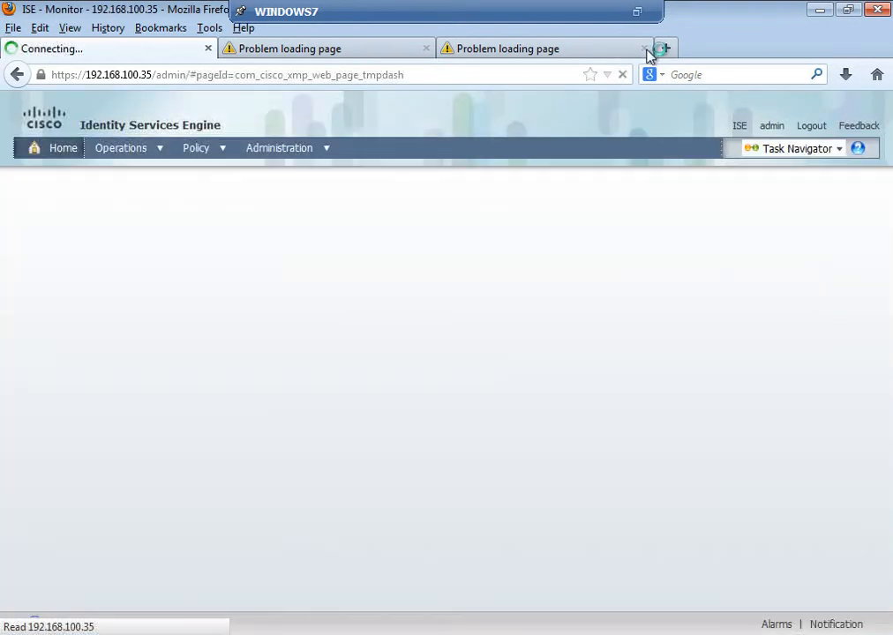
- Close the two browser tabs that failed to load, and open the Client Provisioning policy in ISE
click(643, 49)
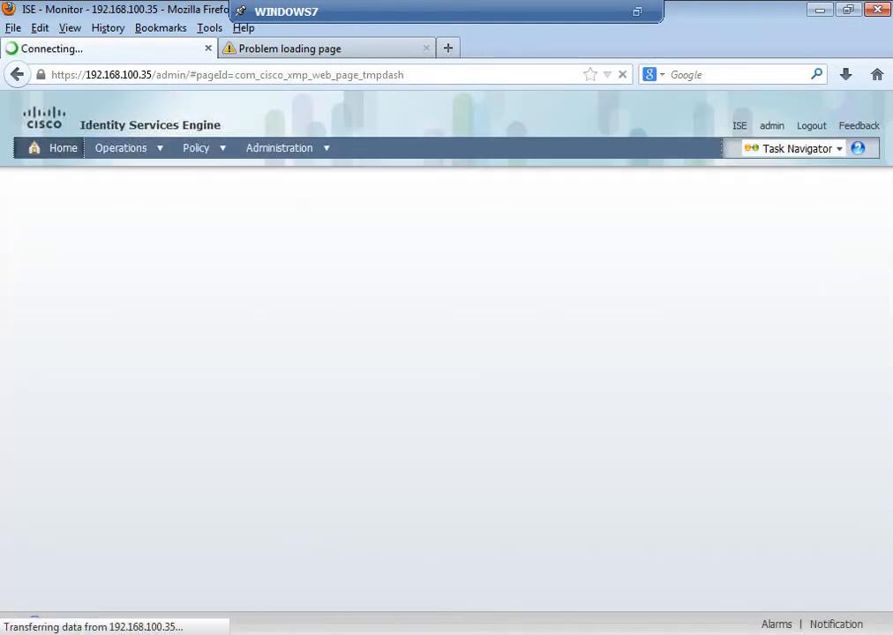
click(426, 49)
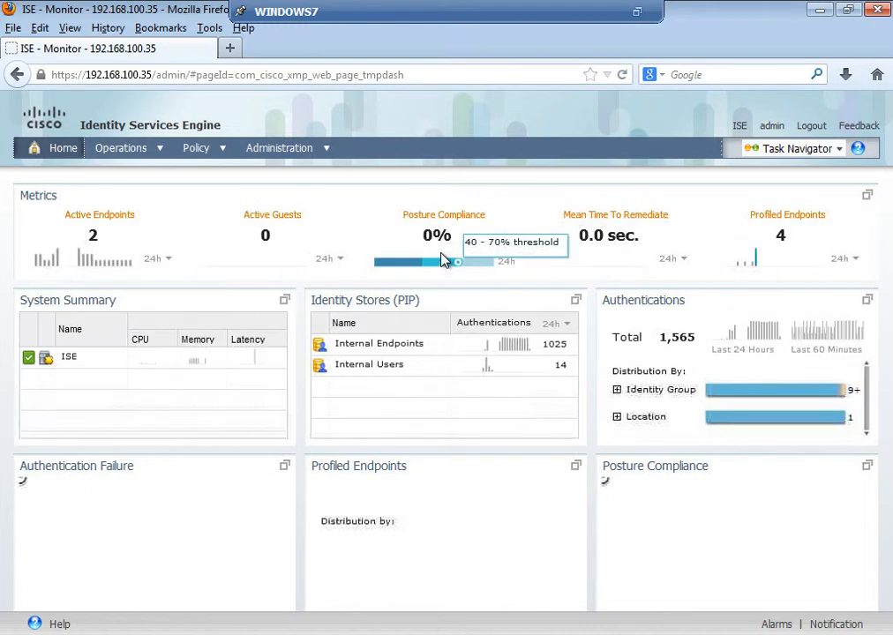
click(225, 151)
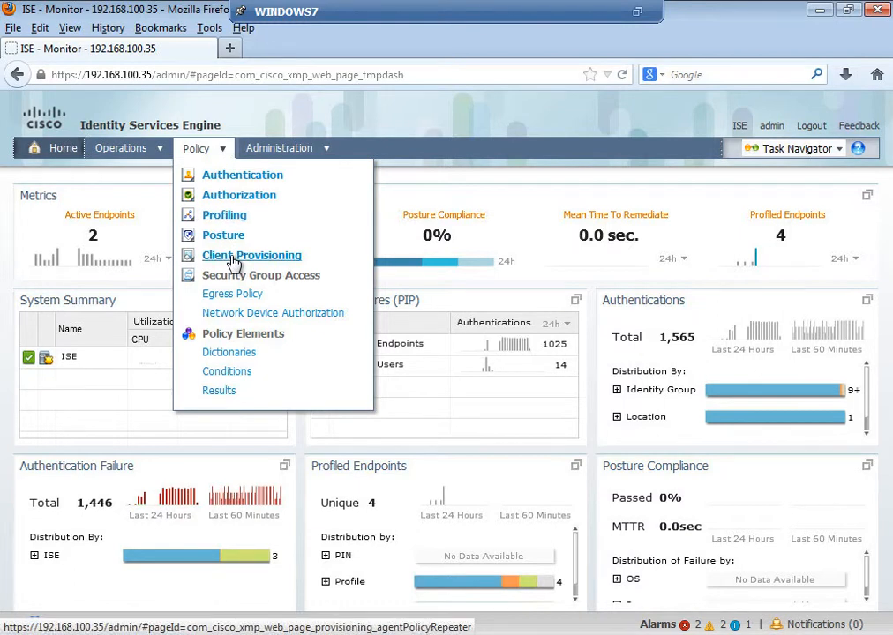
click(234, 261)
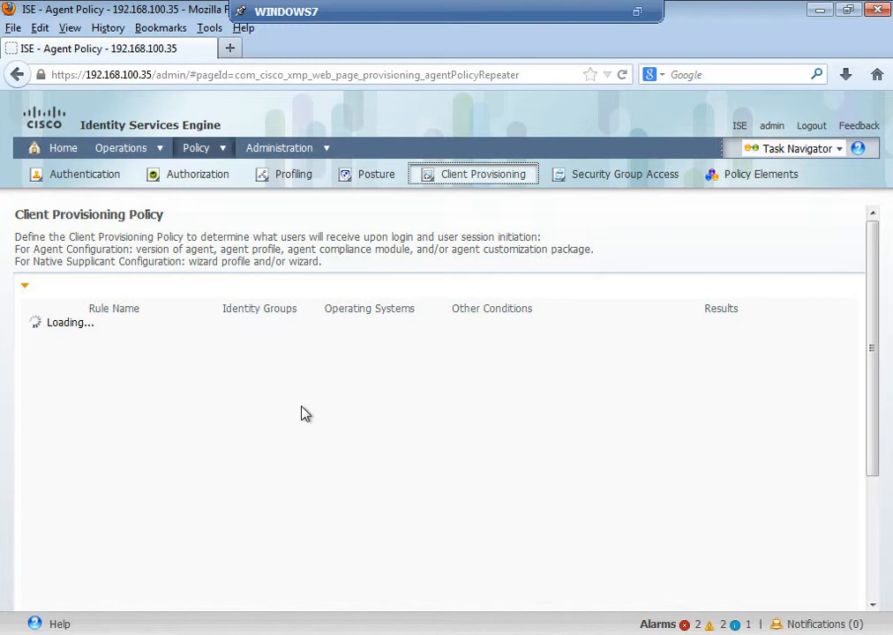
- Open the Client Provisioning resources among the policy element results
click(212, 150)
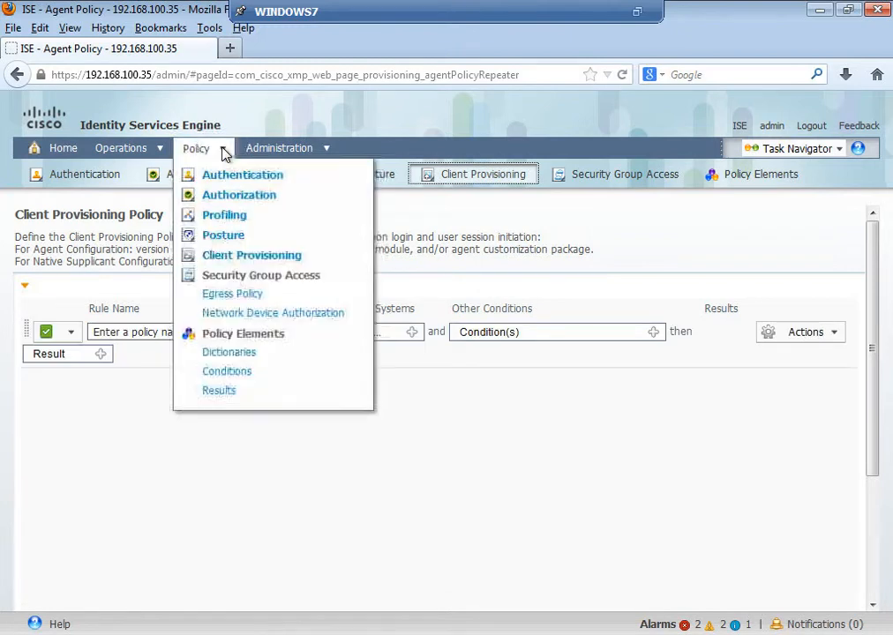
click(221, 391)
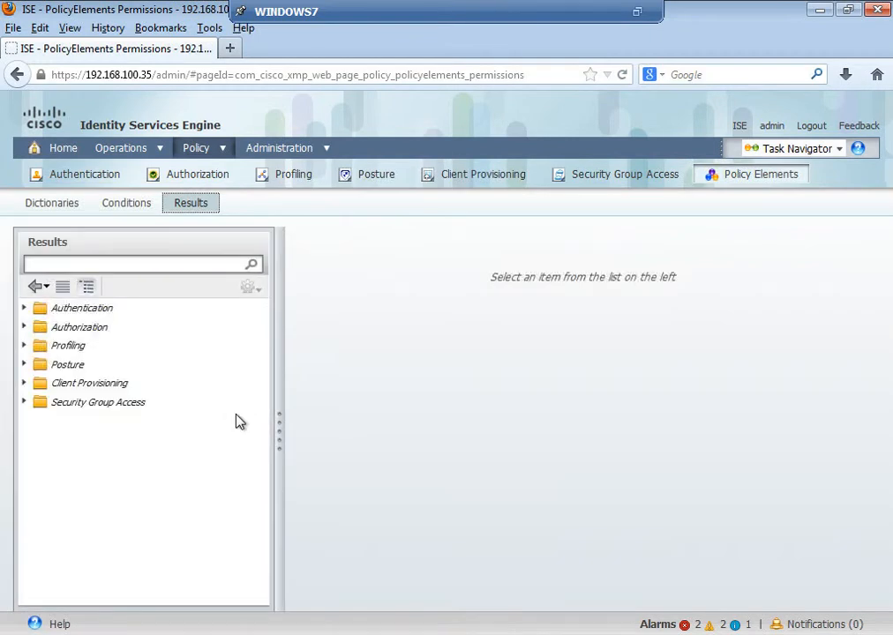
click(24, 383)
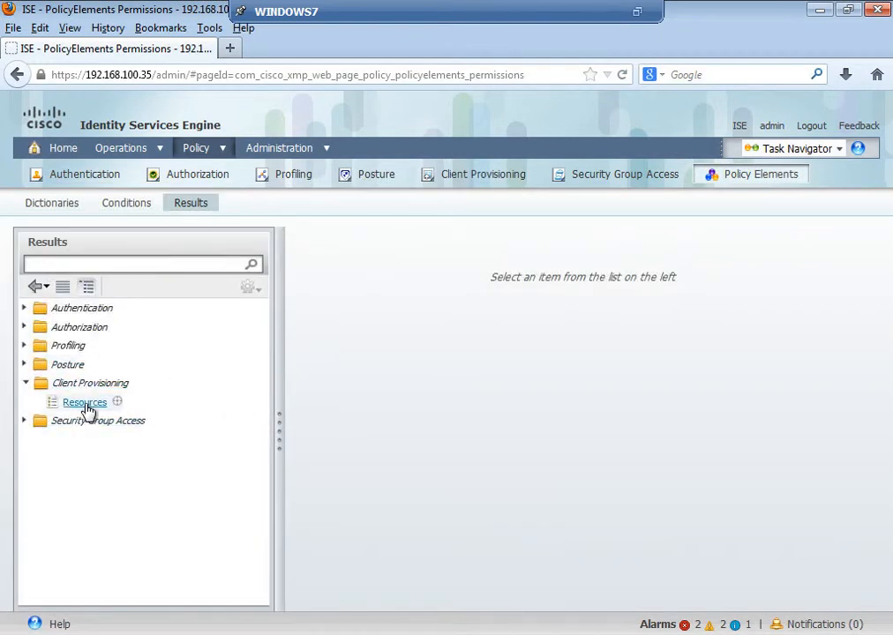
click(86, 404)
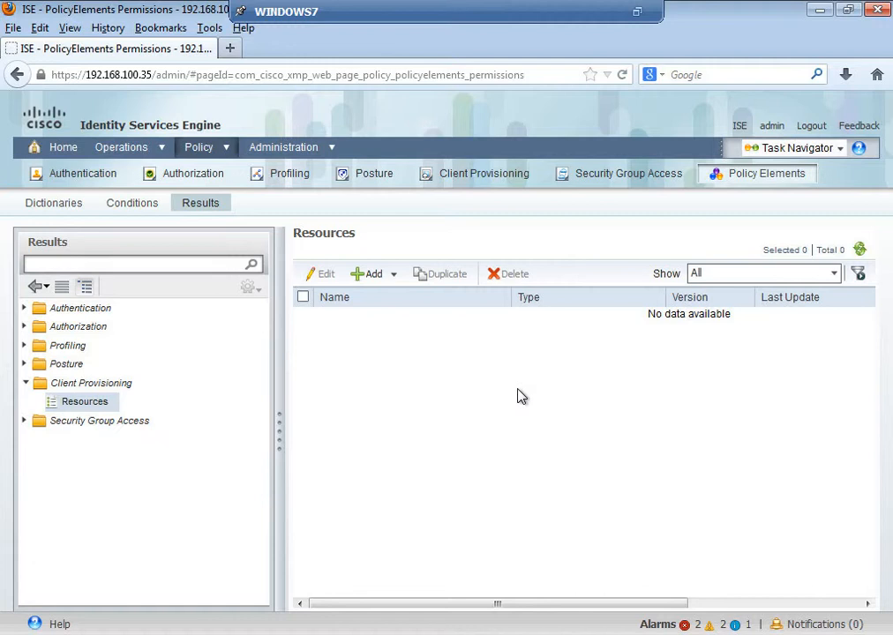
- Upload the webagent-4.9.0.28-isebundle file from the local disk as an agent resource and save it
click(387, 277)
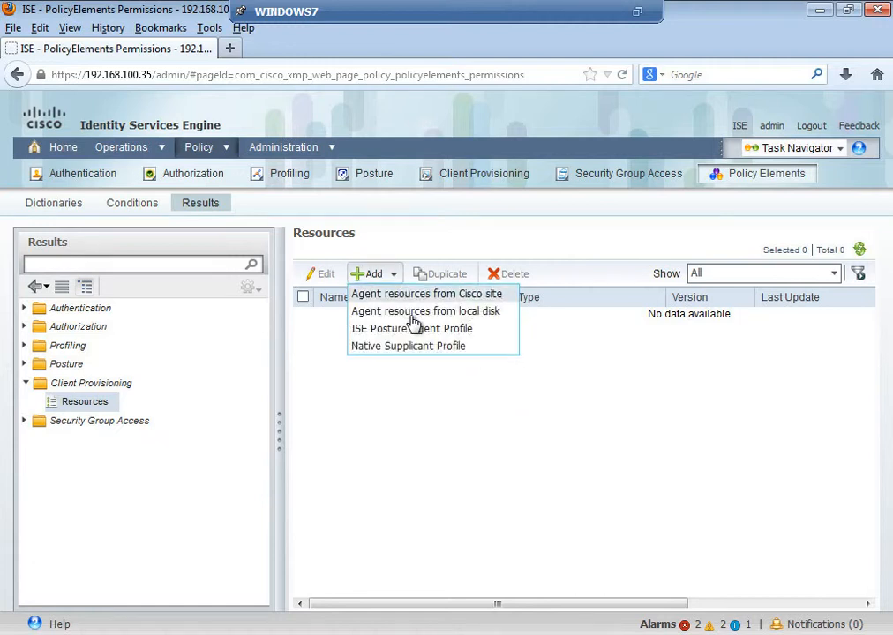
click(474, 320)
click(434, 365)
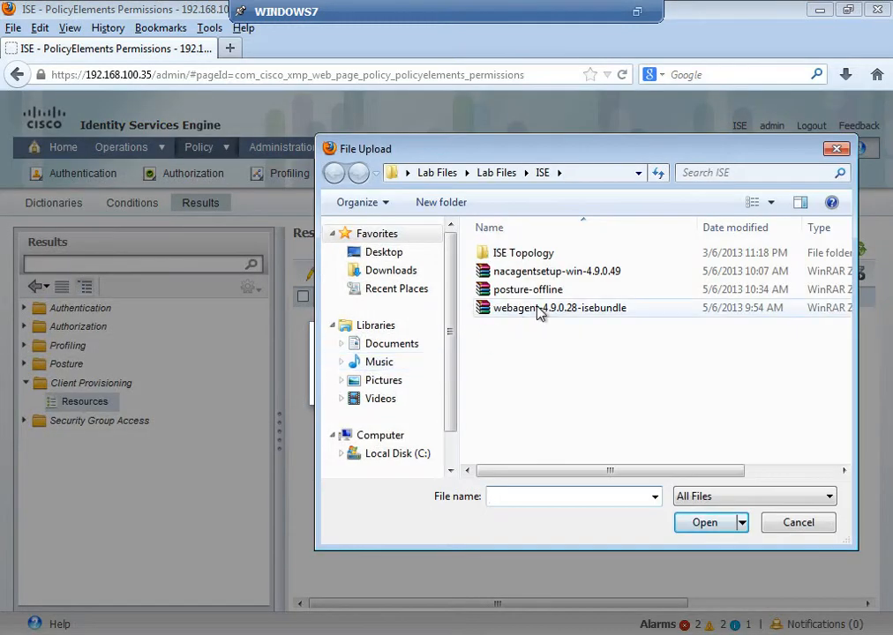
click(529, 308)
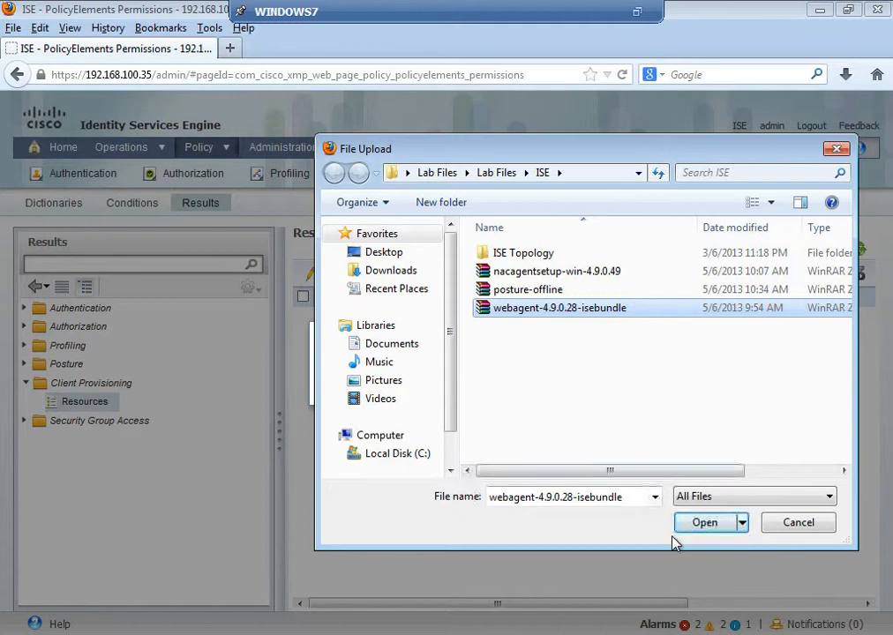
click(696, 529)
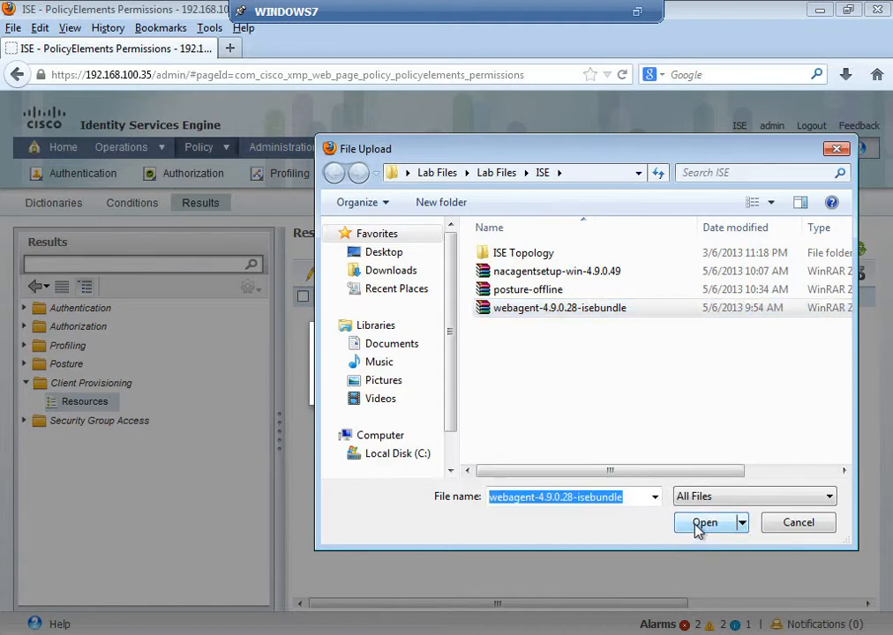
click(528, 391)
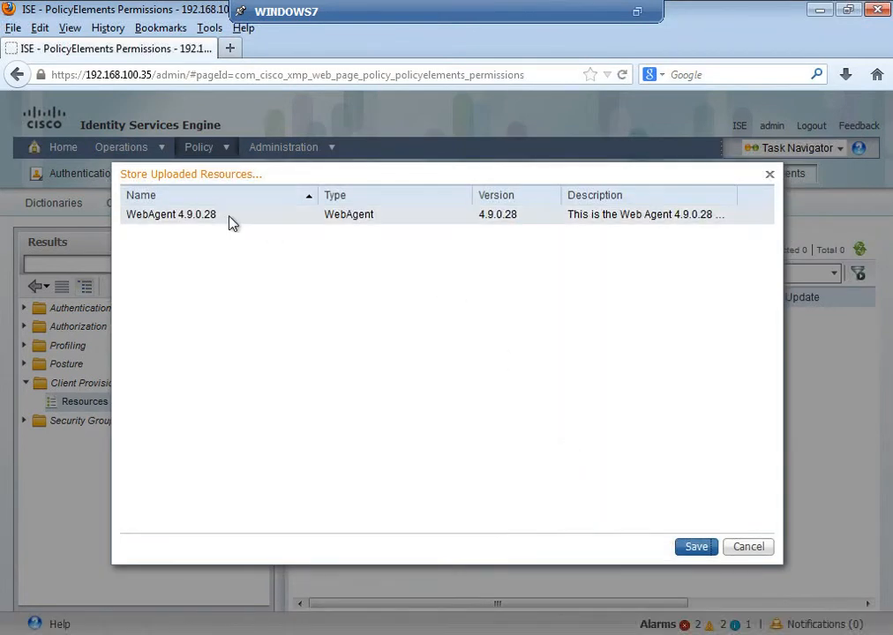
click(703, 548)
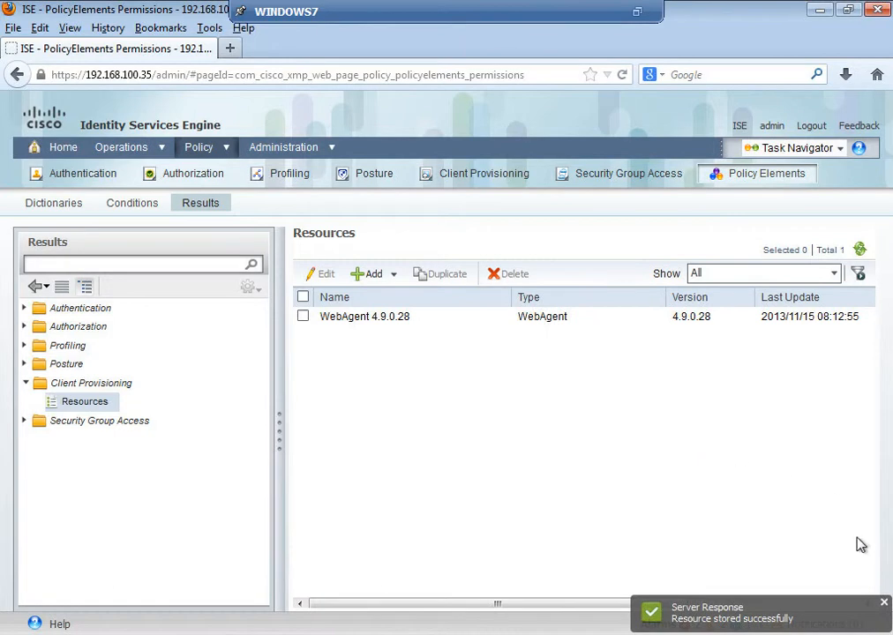
click(884, 603)
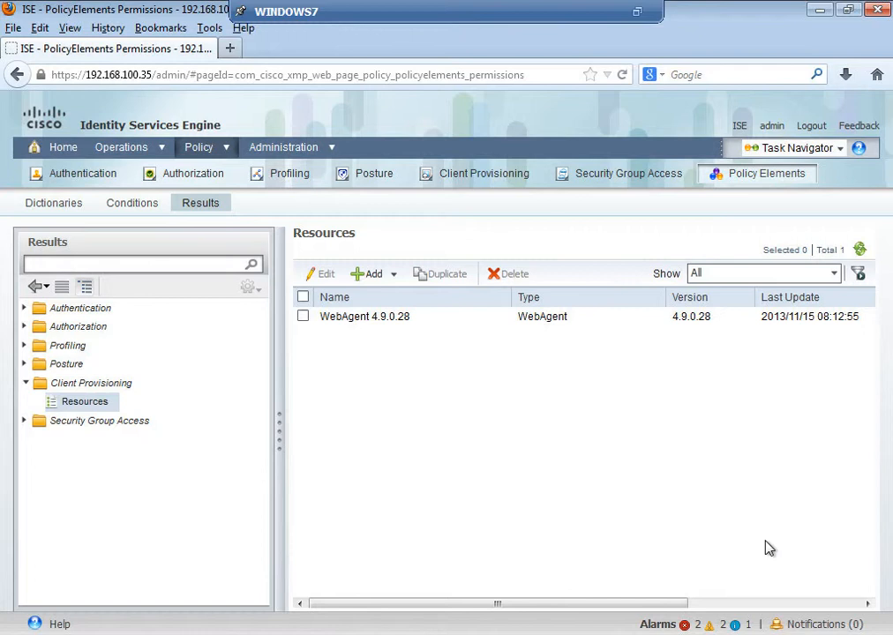
- Open the Client Provisioning policy and name the blank rule SALES_CP
click(227, 148)
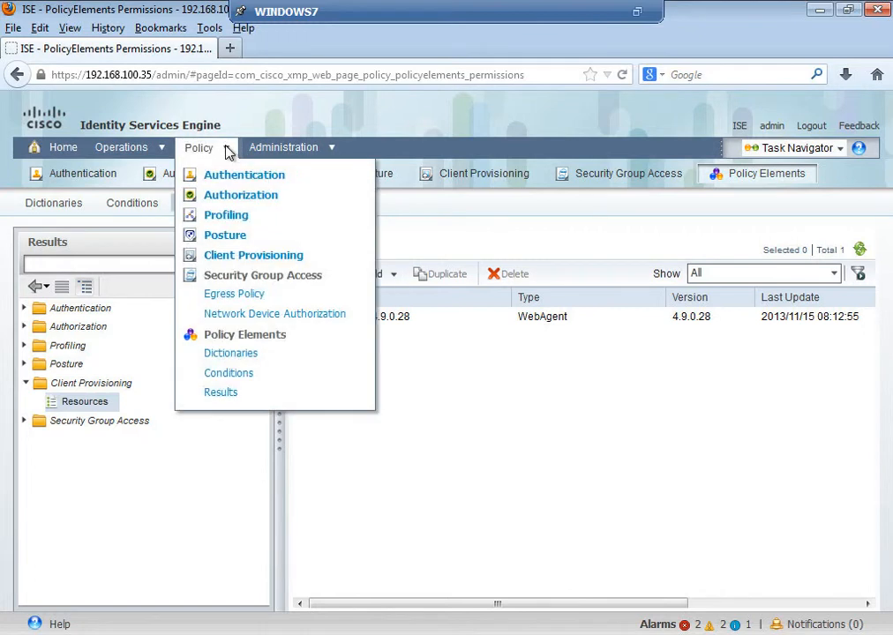
click(227, 258)
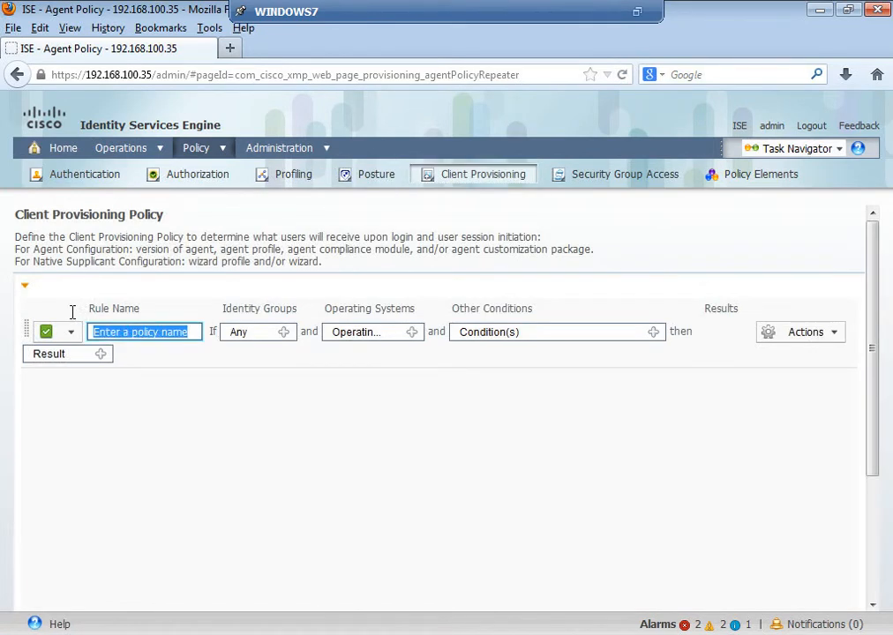
text(SALES)
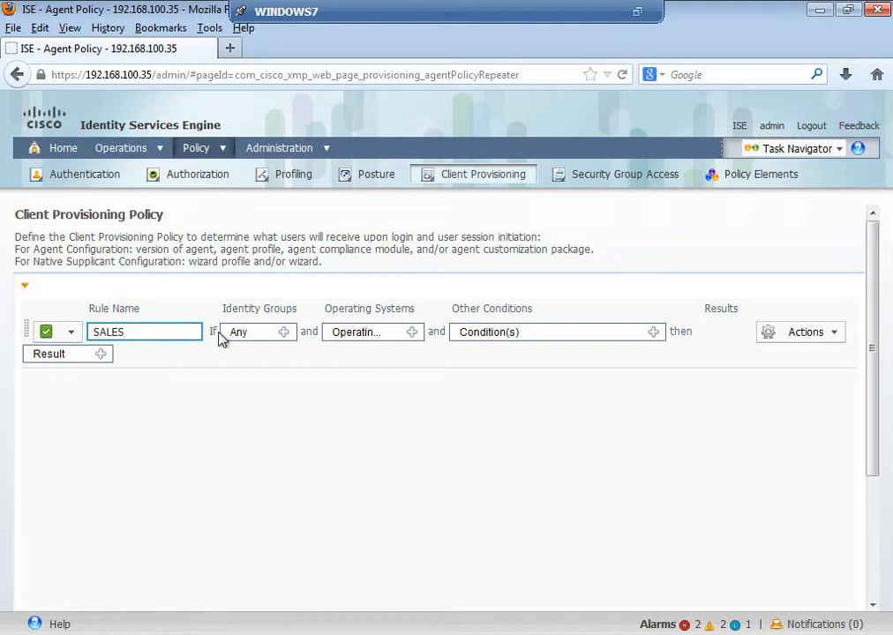
text(_CP)
- Set the SALES_CP rule's identity group to the SALES user group and its operating system to Windows All
click(285, 338)
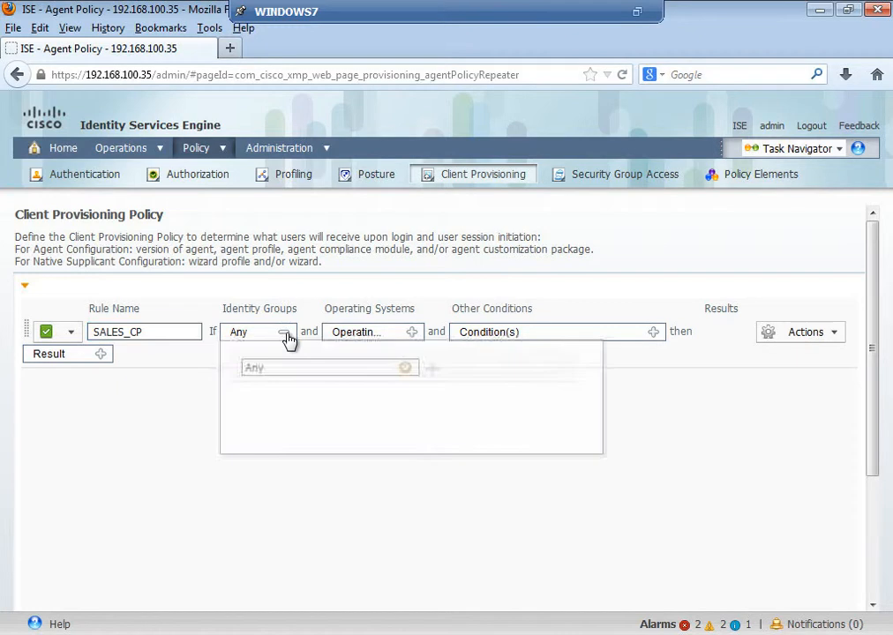
click(405, 370)
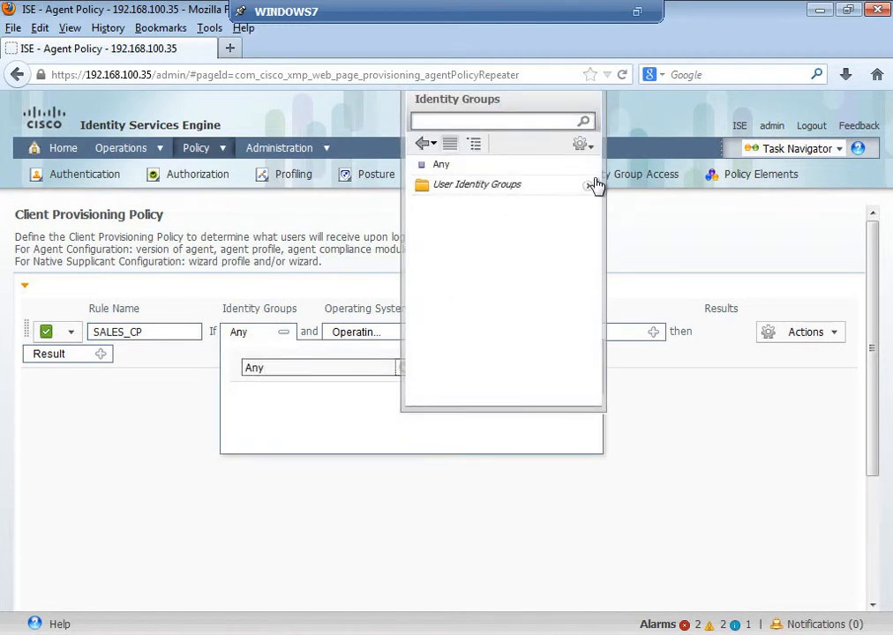
click(589, 185)
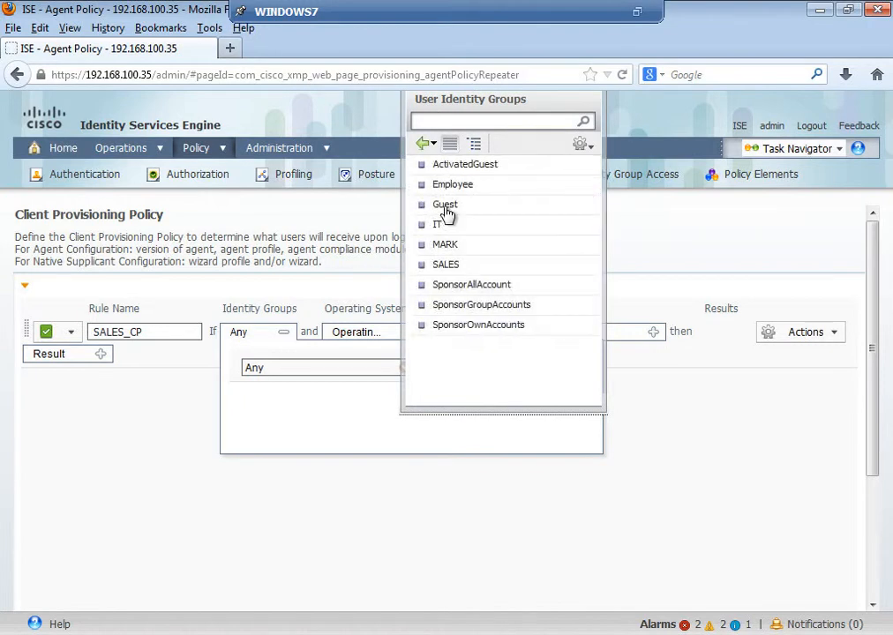
click(448, 265)
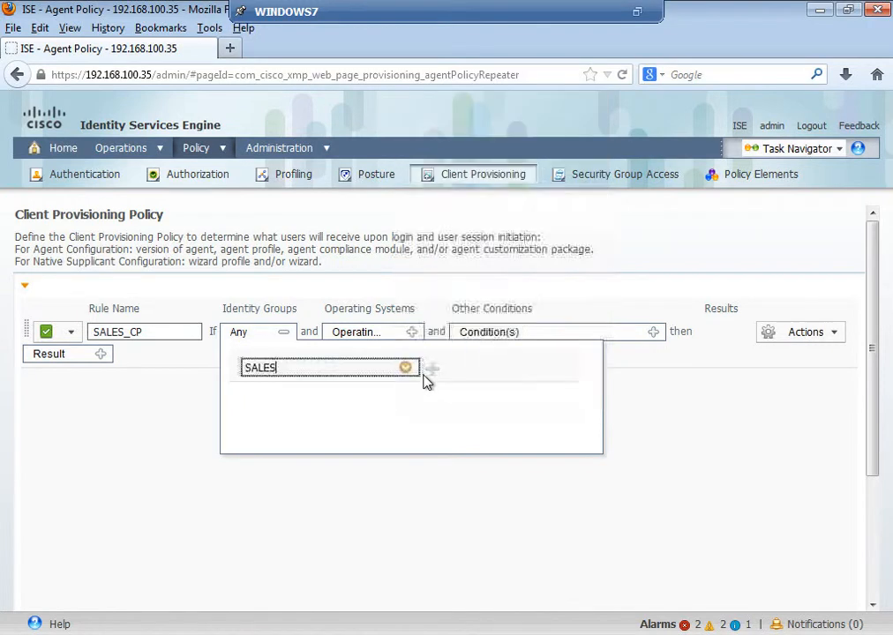
click(425, 483)
click(412, 334)
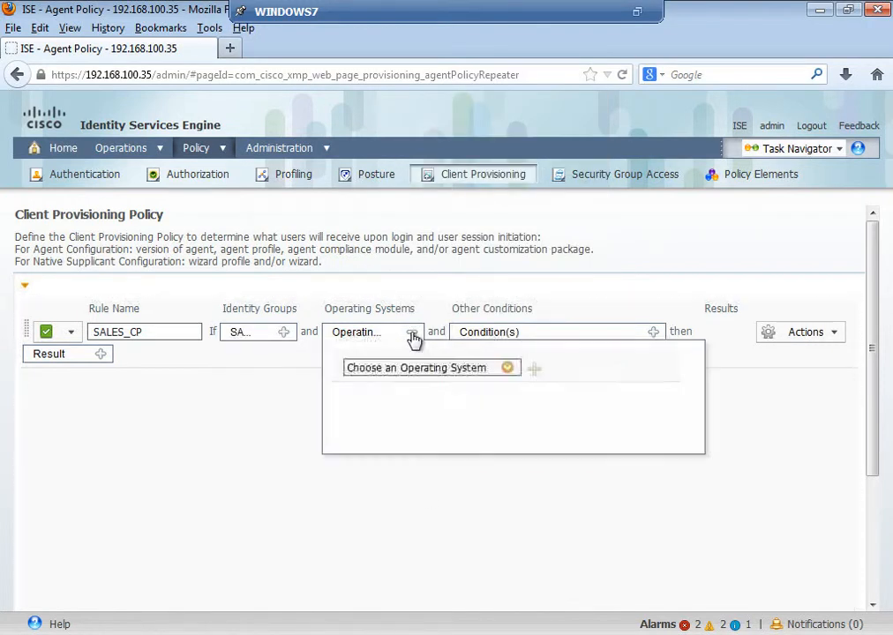
click(508, 371)
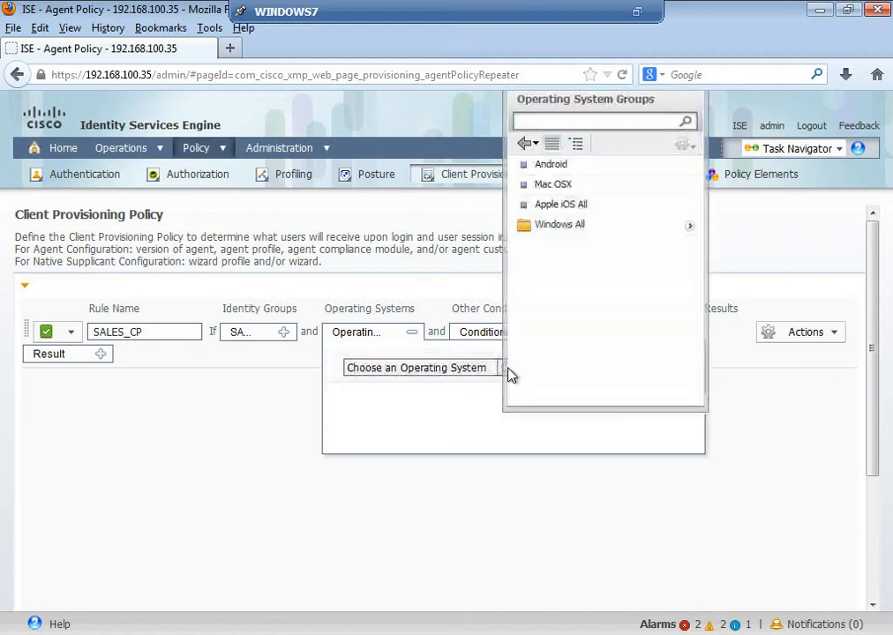
click(629, 227)
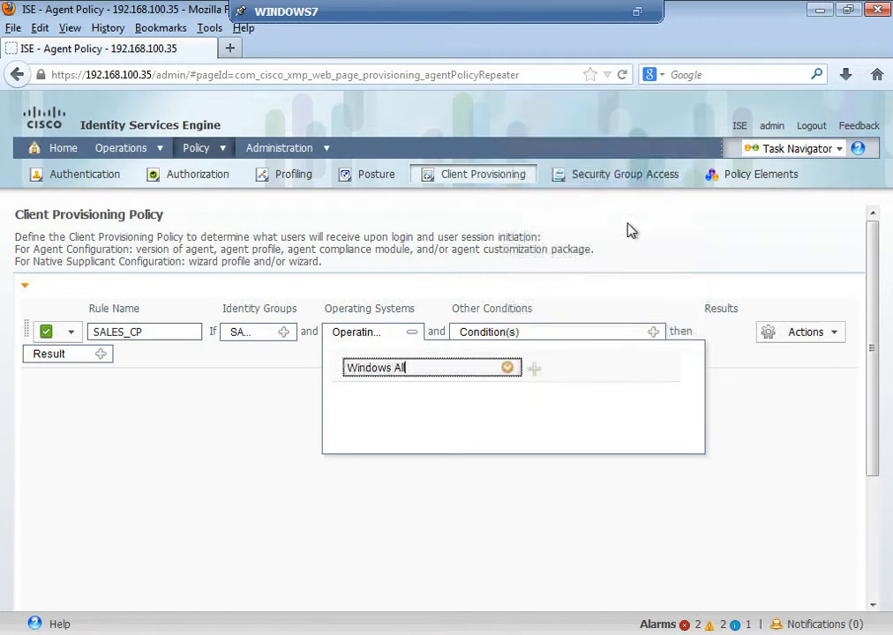
click(642, 516)
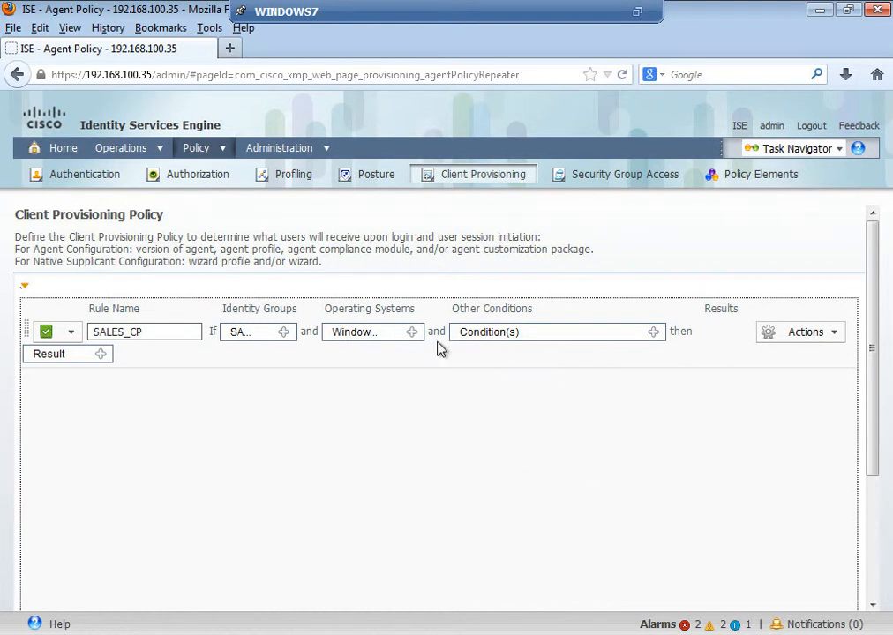
- Choose WebAgent 4.9.0.28 as the agent in the SALES_CP rule's result and save the policy
click(835, 334)
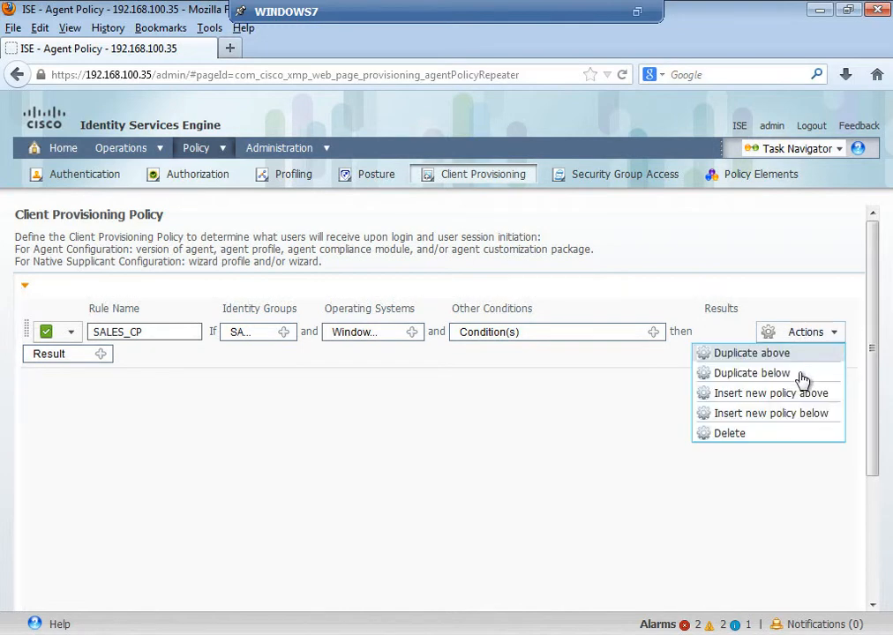
click(305, 377)
click(101, 354)
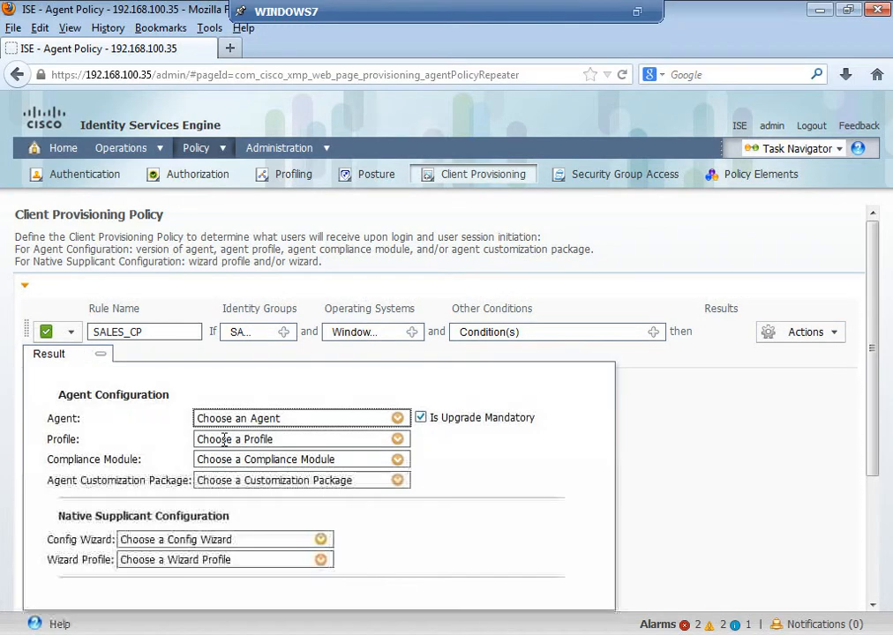
click(398, 420)
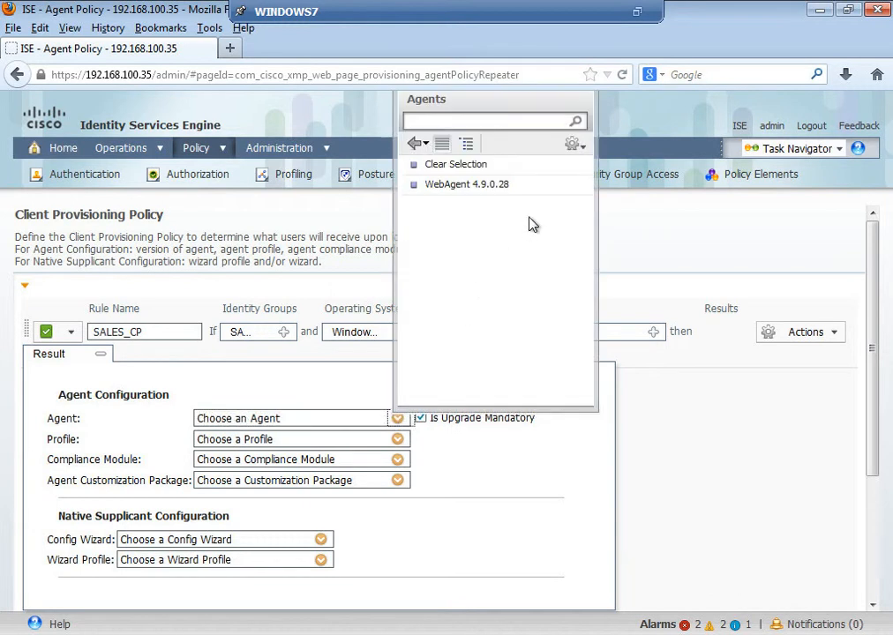
click(485, 184)
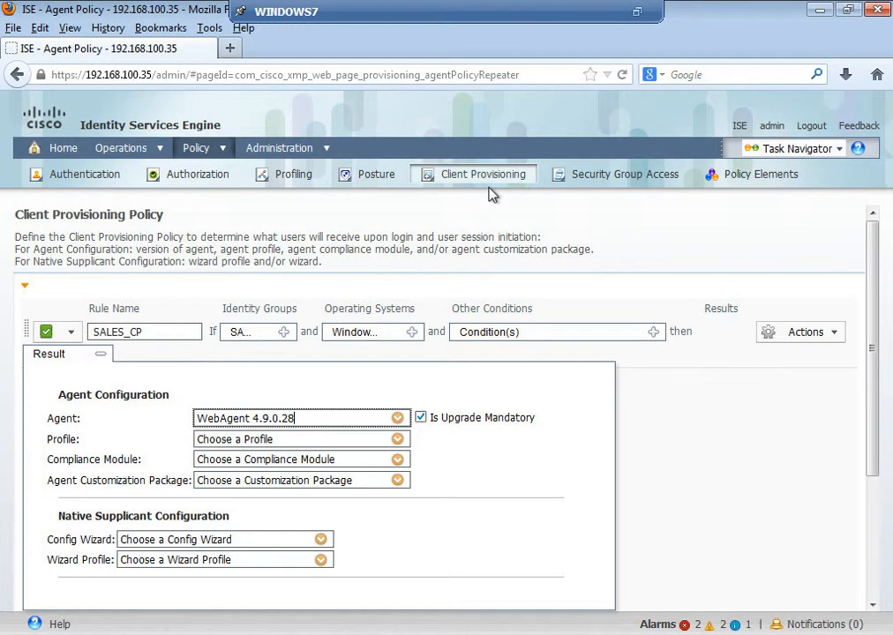
click(649, 556)
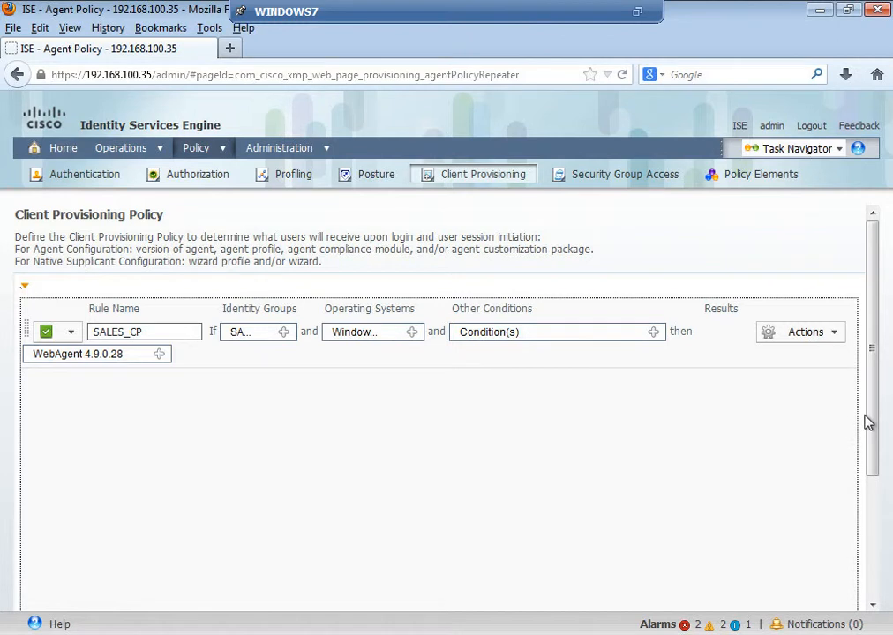
drag(868, 422, 874, 576)
click(28, 605)
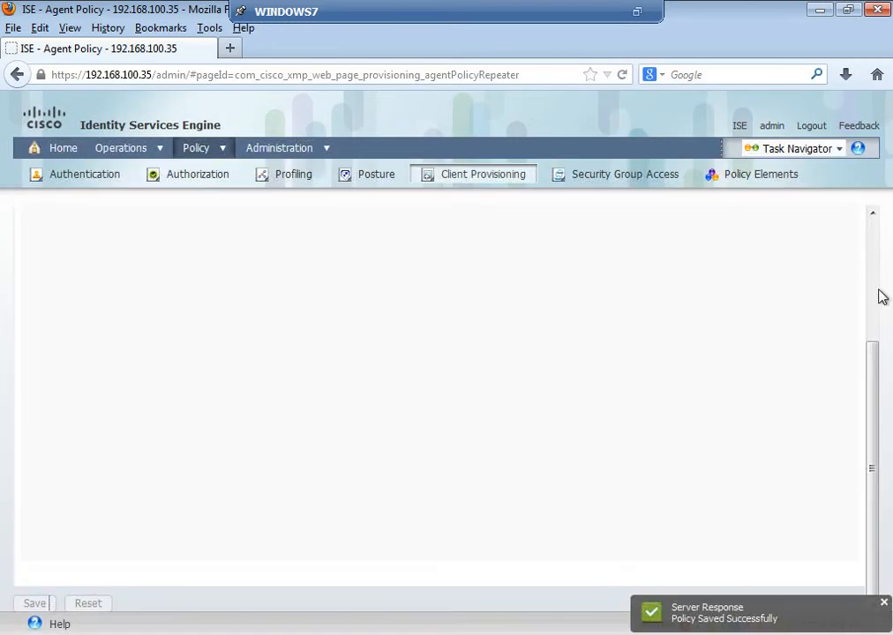
- Duplicate the SALES_CP rule below itself and rename the copy MARK_CP
scroll(877, 296, up, 5)
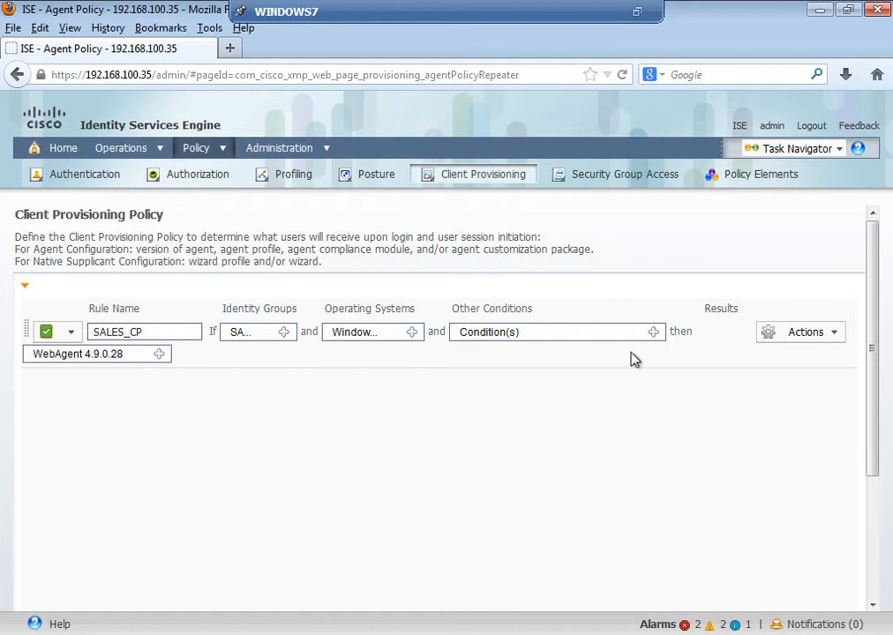
click(835, 339)
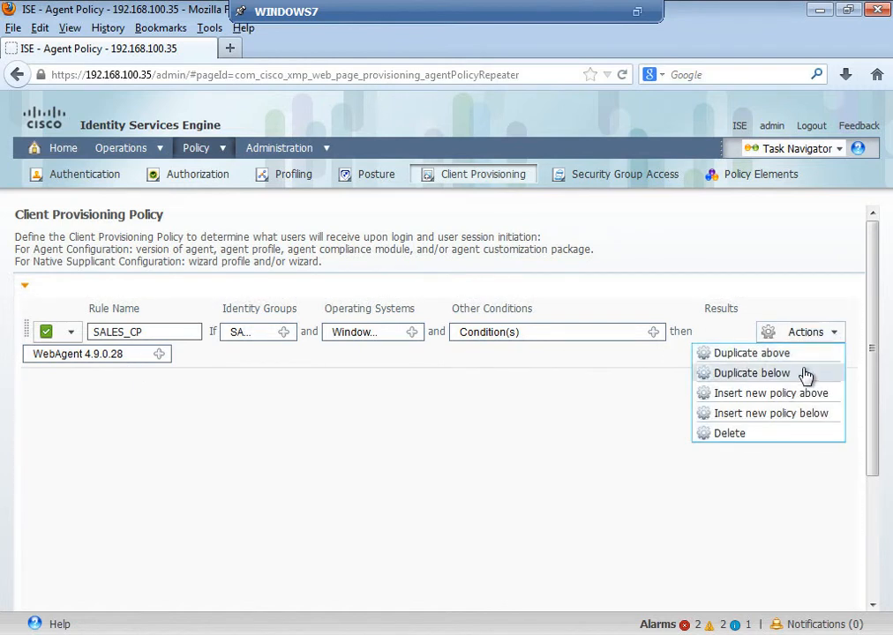
click(806, 374)
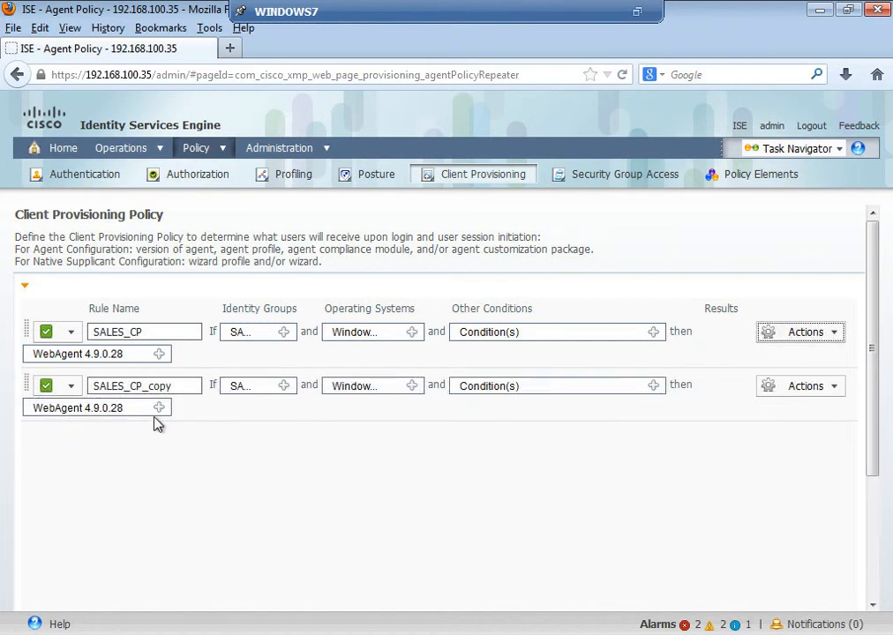
click(174, 386)
key(BackSpace)
key(BackSpace)
key(BackSpace)
key(BackSpace)
key(BackSpace)
key(BackSpace)
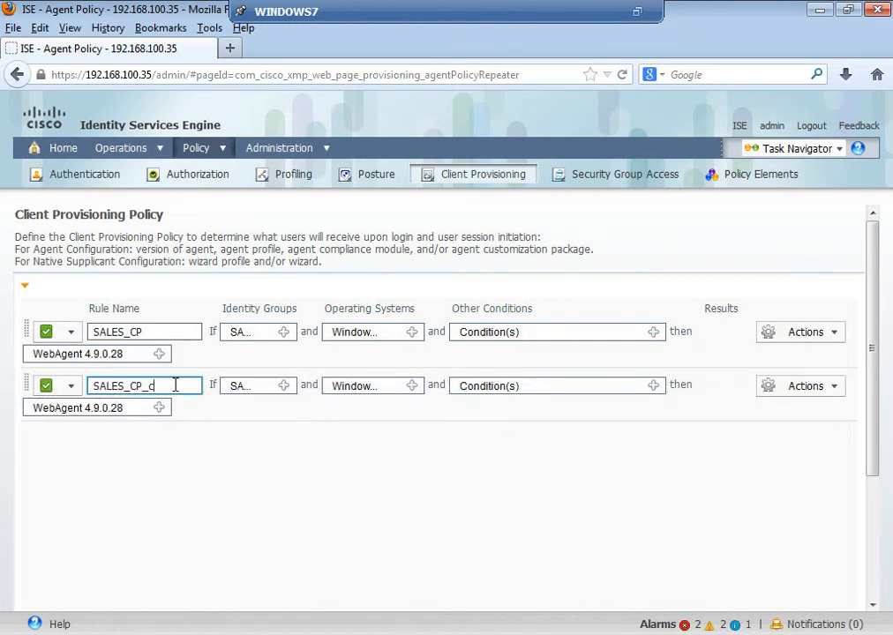
text(P)
click(120, 386)
key(BackSpace)
key(BackSpace)
key(BackSpace)
key(BackSpace)
key(BackSpace)
text(MARK)
- Change the MARK_CP rule's identity group to the MARK user identity group
click(284, 386)
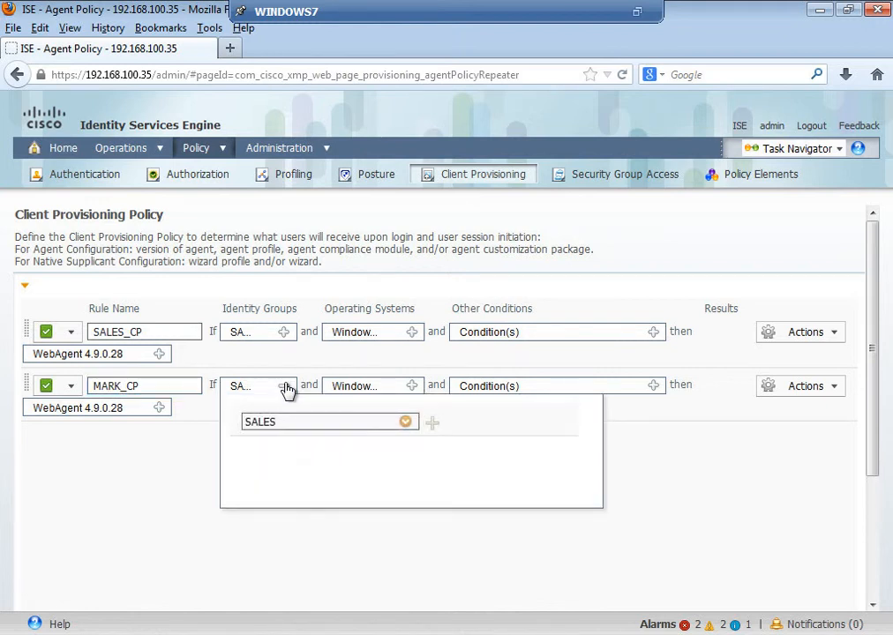
click(406, 423)
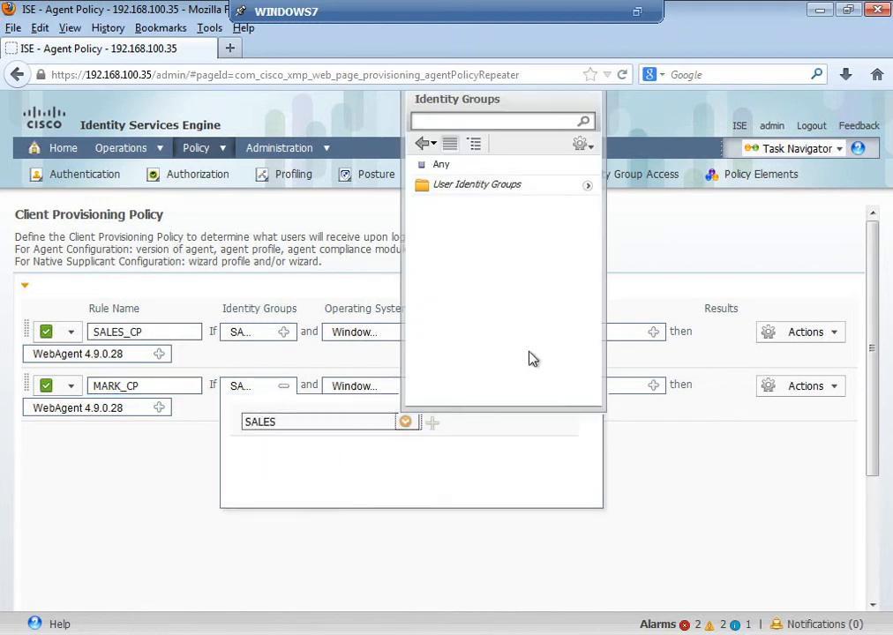
click(589, 187)
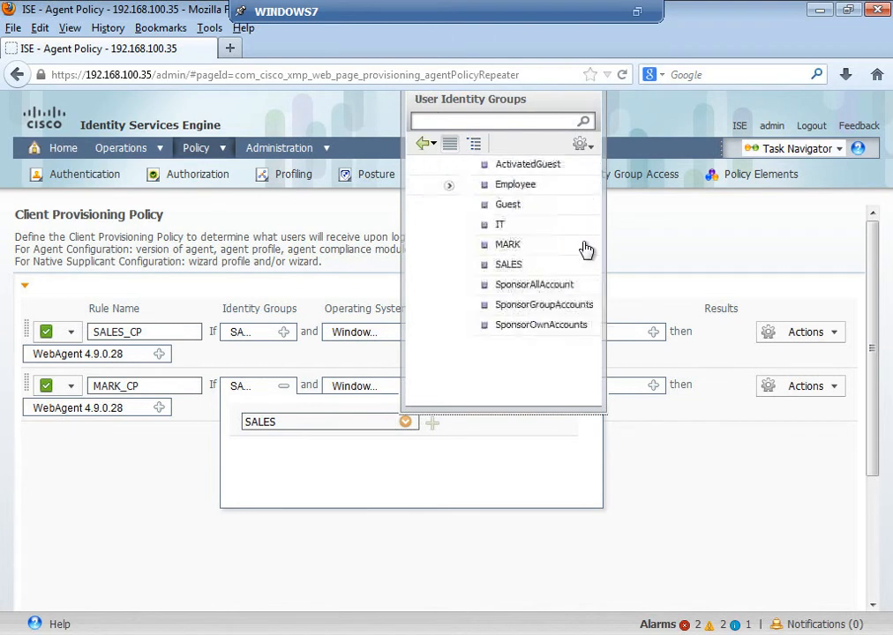
click(687, 481)
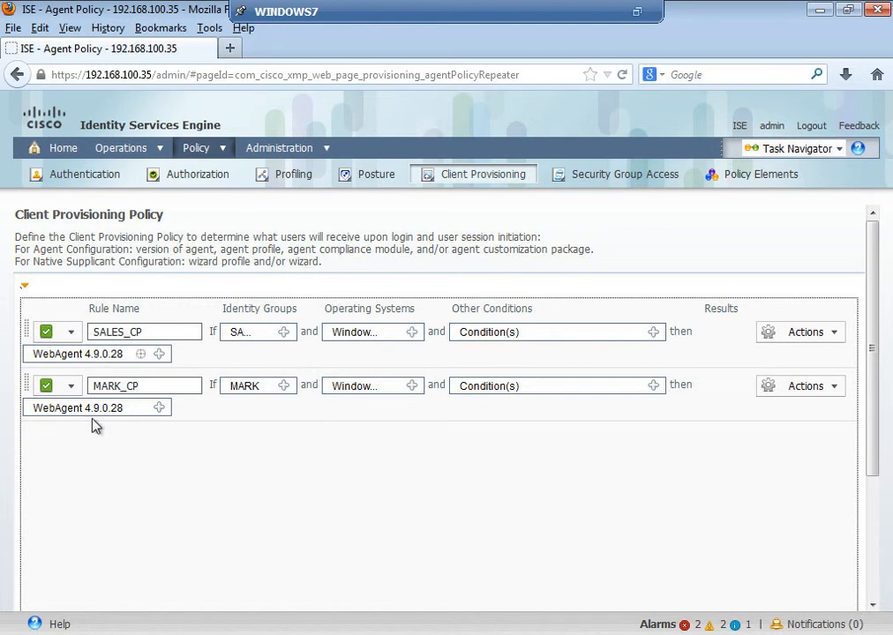
click(872, 551)
click(36, 623)
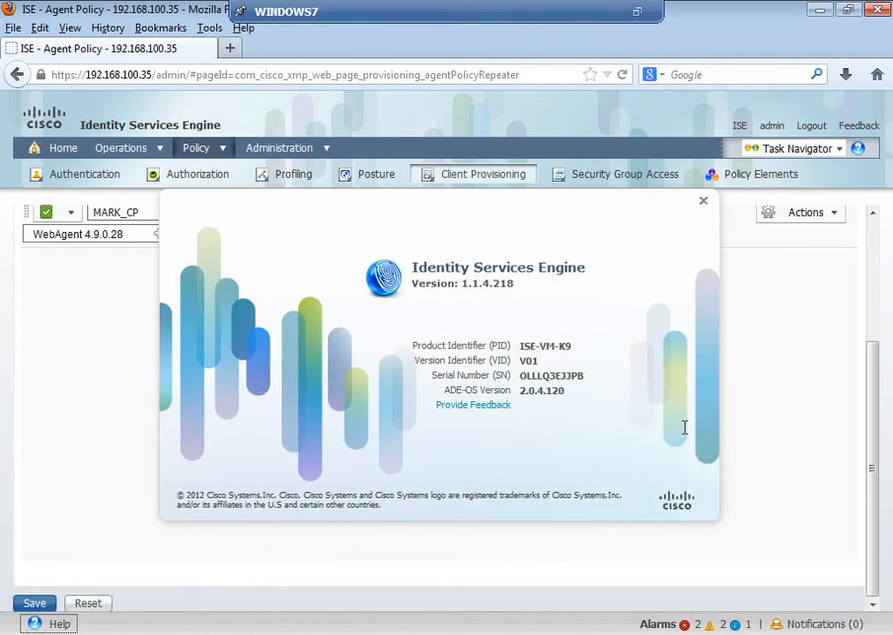
click(739, 125)
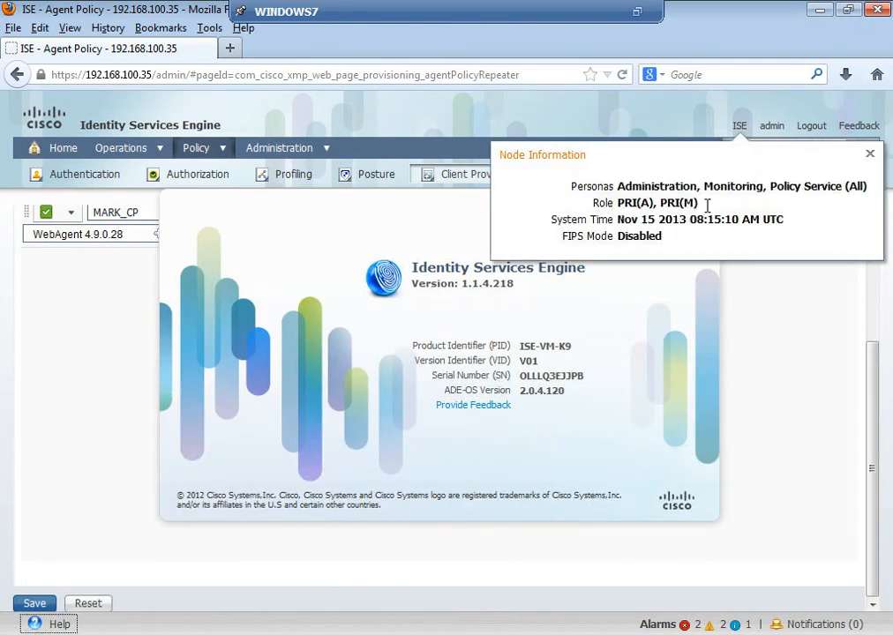
click(790, 346)
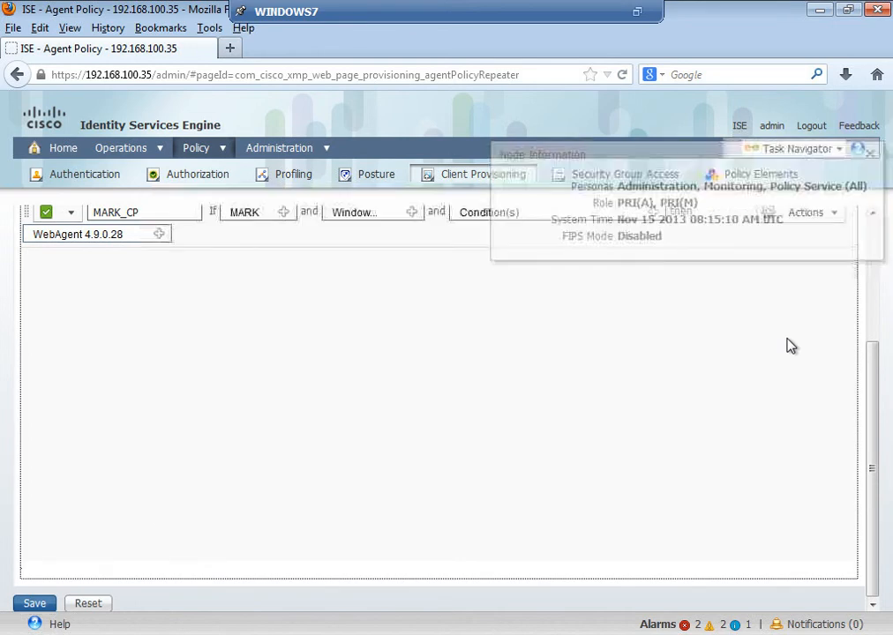
- Save the client provisioning policy with the MARK_CP rule included and check both rules in the list
click(34, 604)
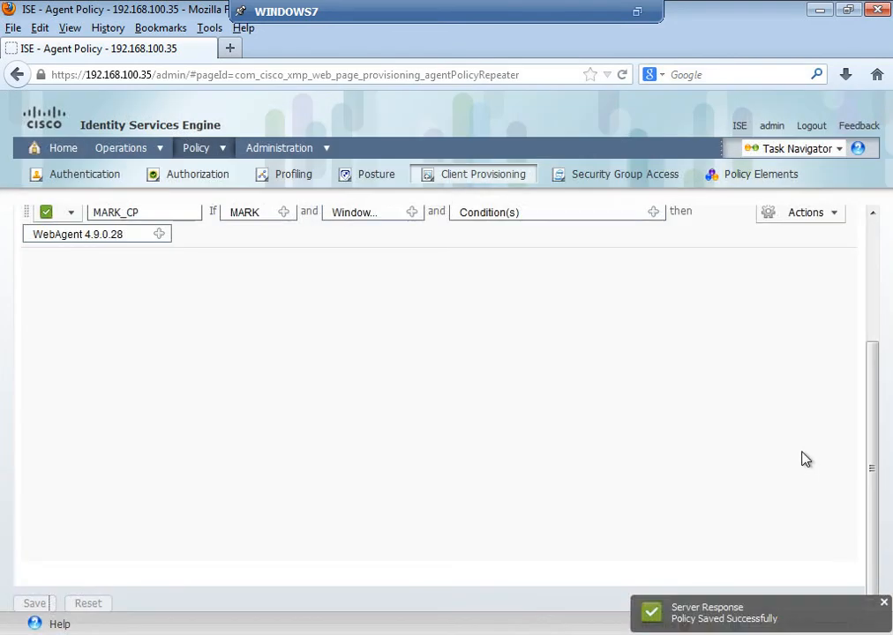
drag(873, 423, 887, 296)
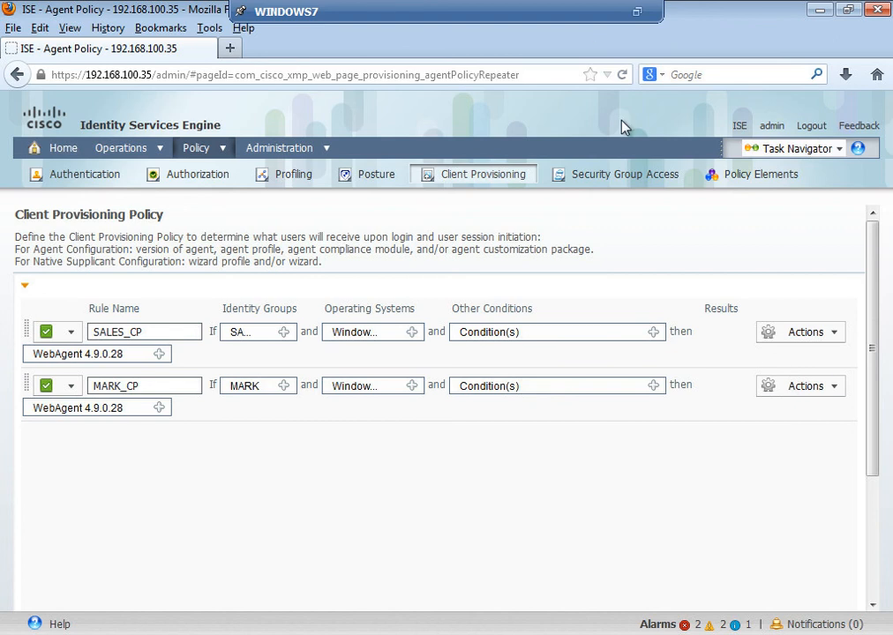
click(618, 451)
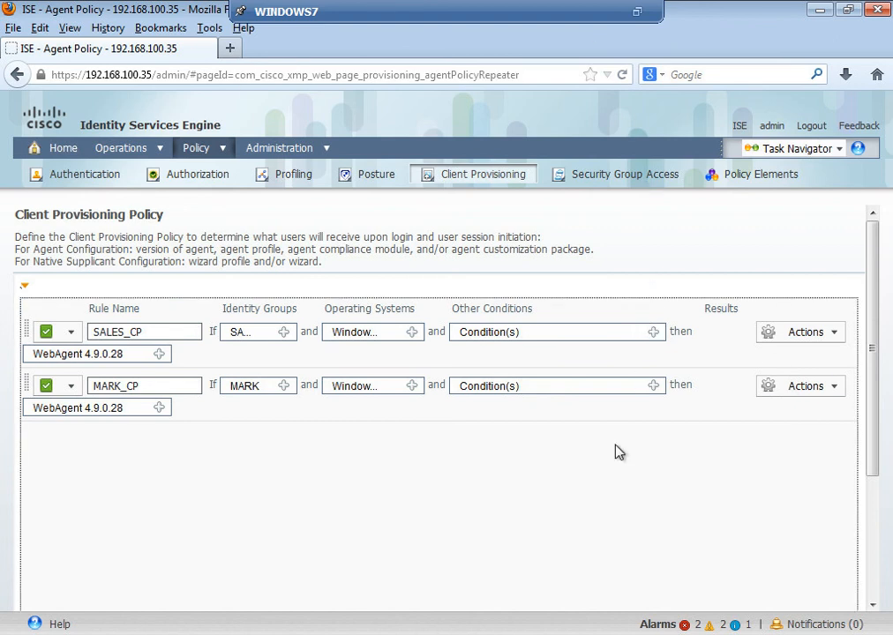
- Take the WINDOWS7 virtual machine console out of full-screen mode and minimize its window
key(ctrl+alt+Return)
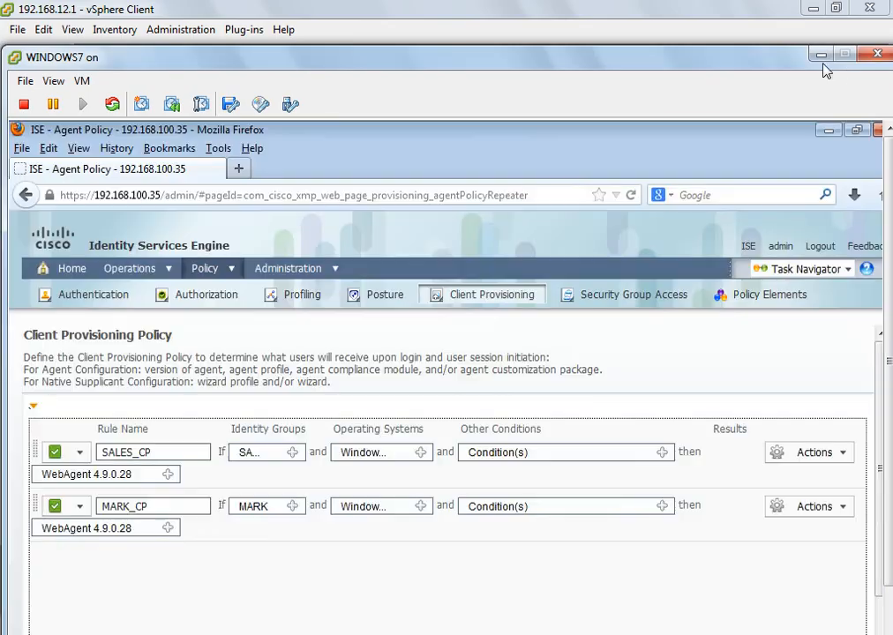
click(821, 54)
click(713, 628)
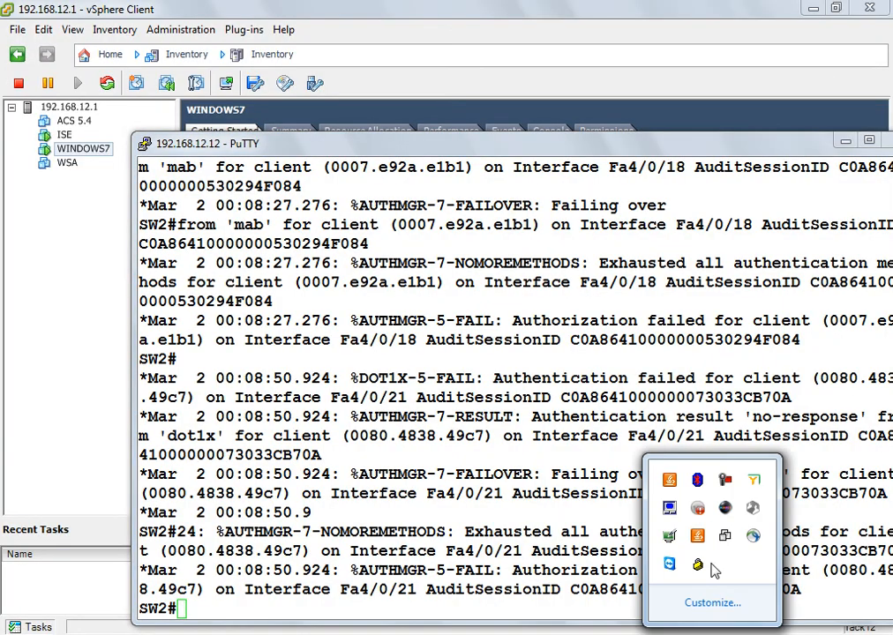
click(726, 479)
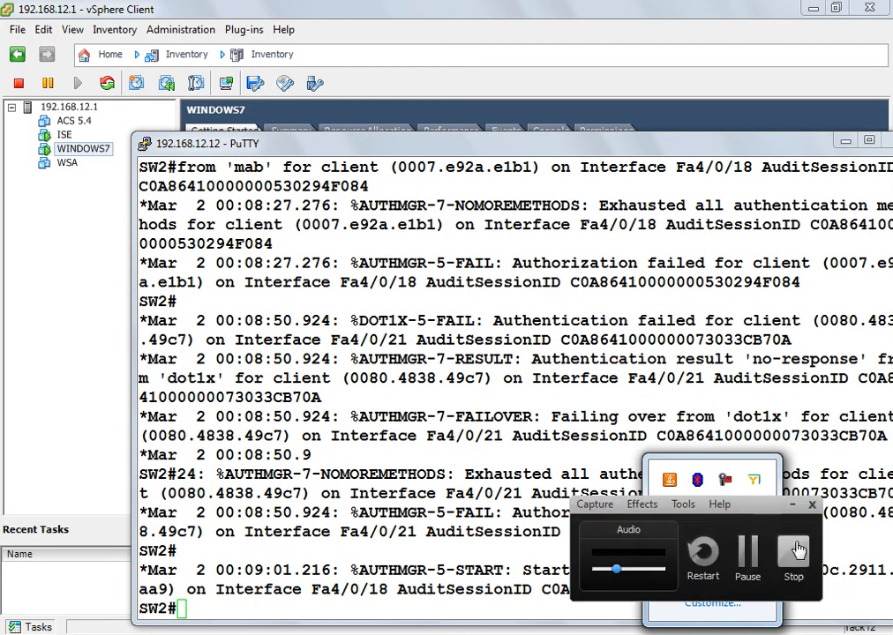